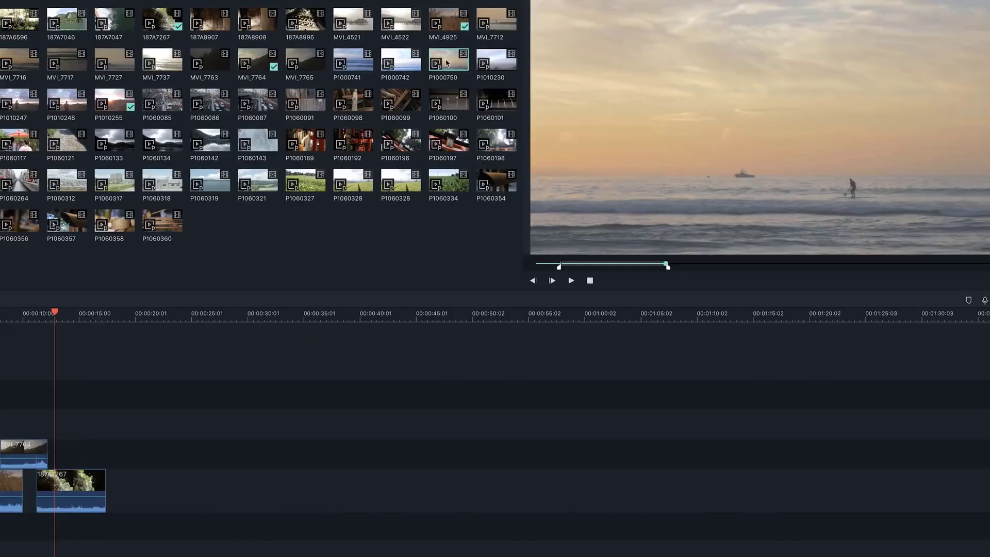
Place a library clip on the timeline, apply the Batman 3D LUT, and lower MVI_4925 to about -20.89 dB
left_click_drag(180, 75, 152, 441)
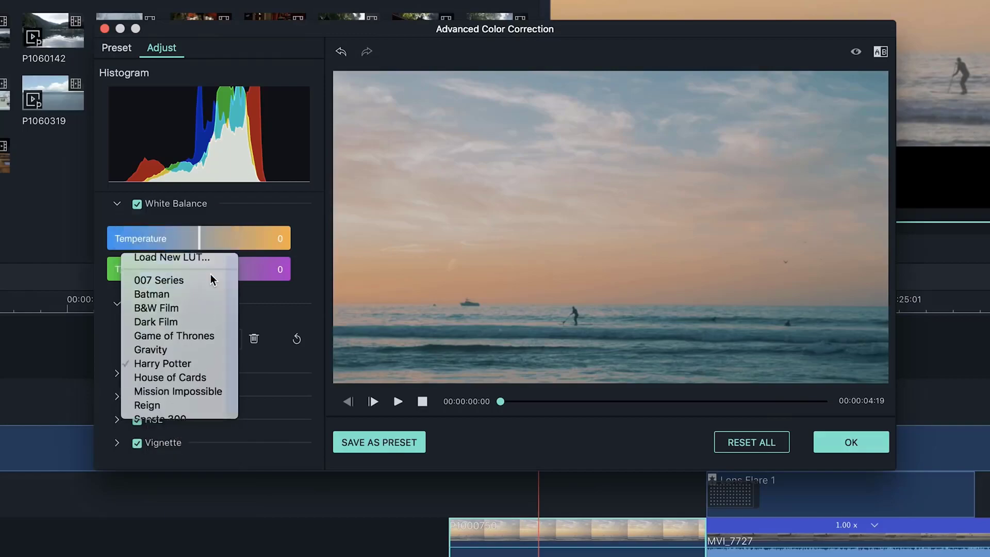
left_click(209, 296)
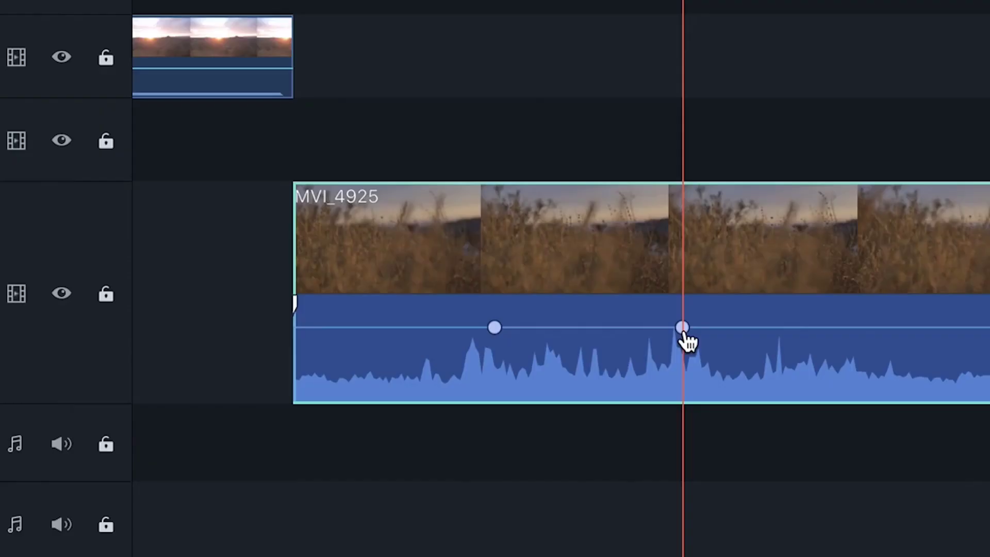
left_click_drag(685, 341, 687, 382)
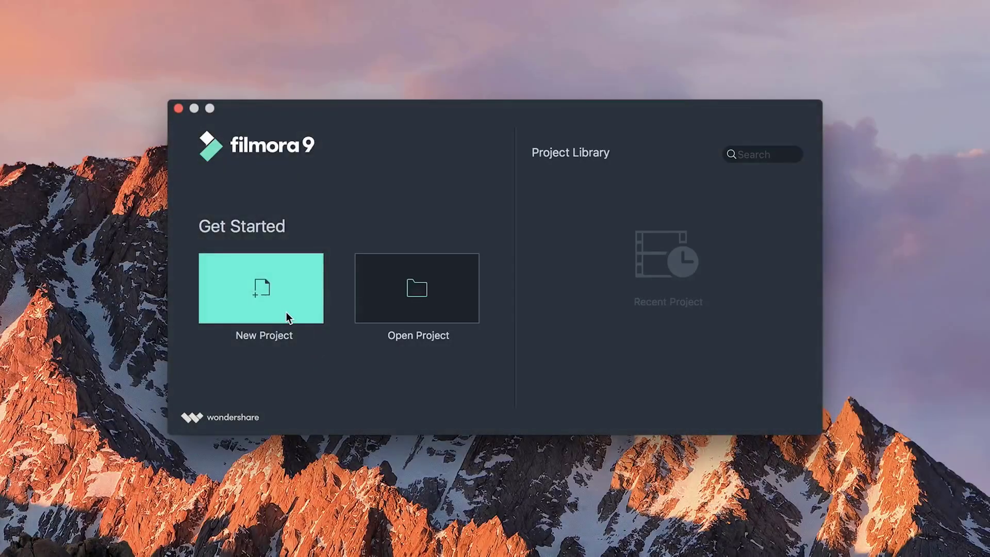
Start a new project and import all files from Kevin's Footage, selected with Cmd+A, into the media library
left_click(286, 313)
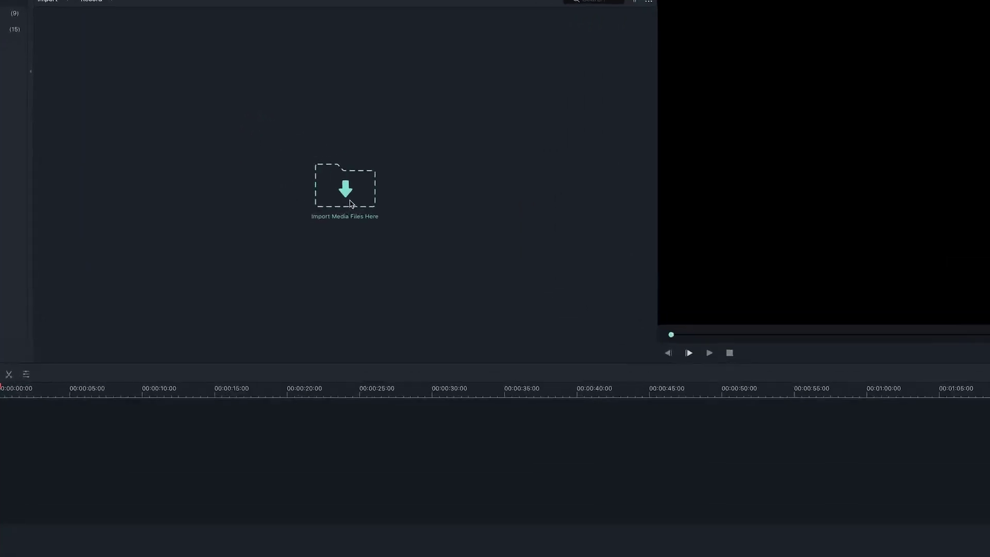
left_click(294, 176)
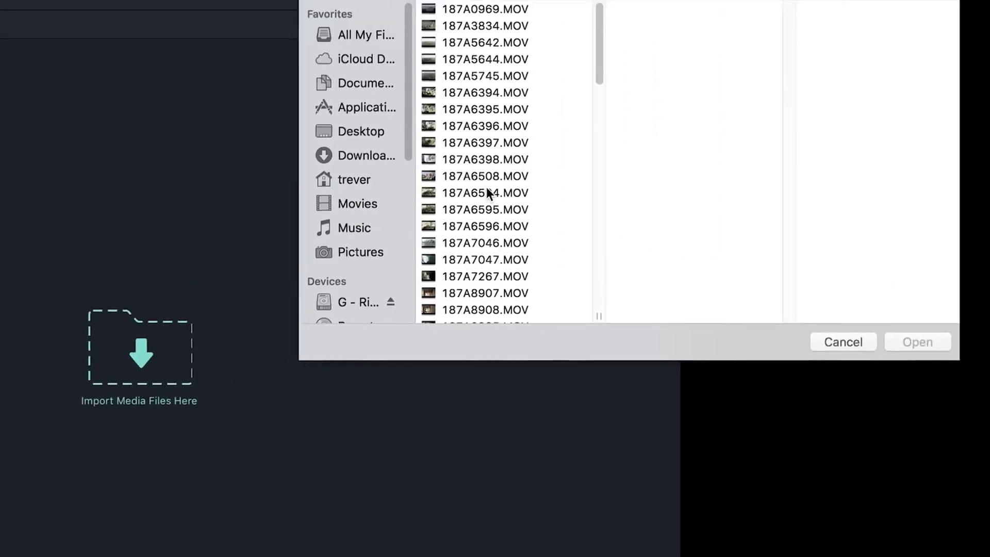
left_click(486, 191)
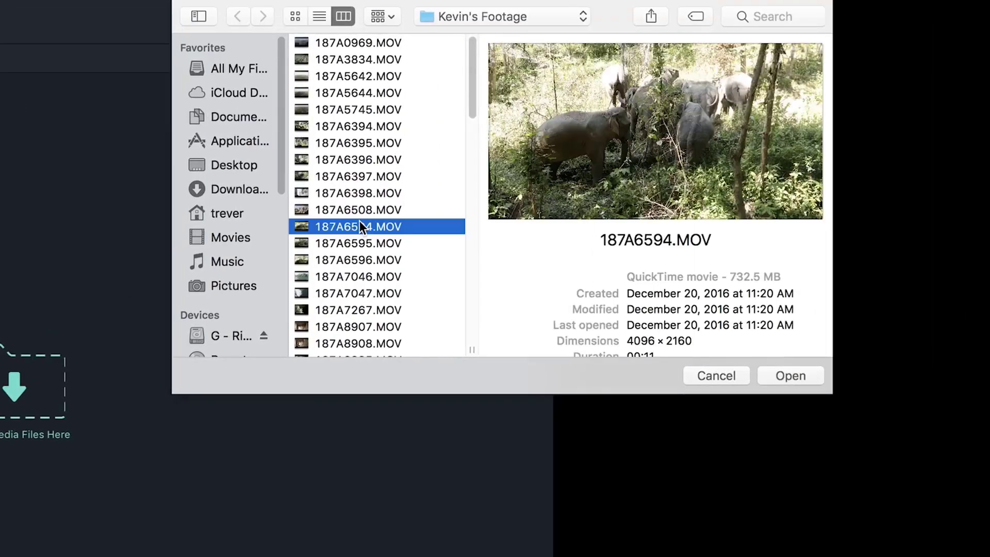
key("super+a")
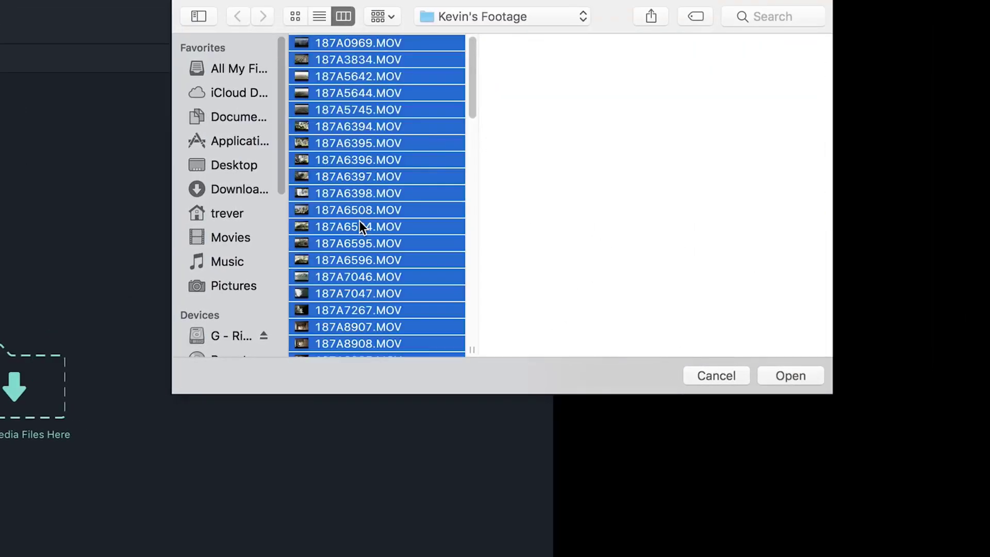
left_click(781, 375)
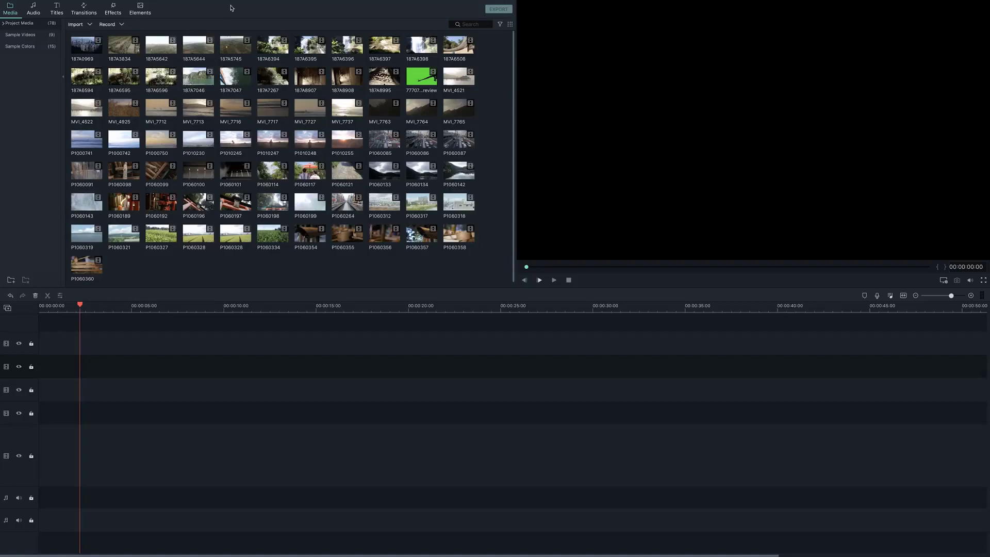
Put sunset clip P1010255 at the timeline start, then add an in/out-trimmed section of MVI_4925
left_click(351, 139)
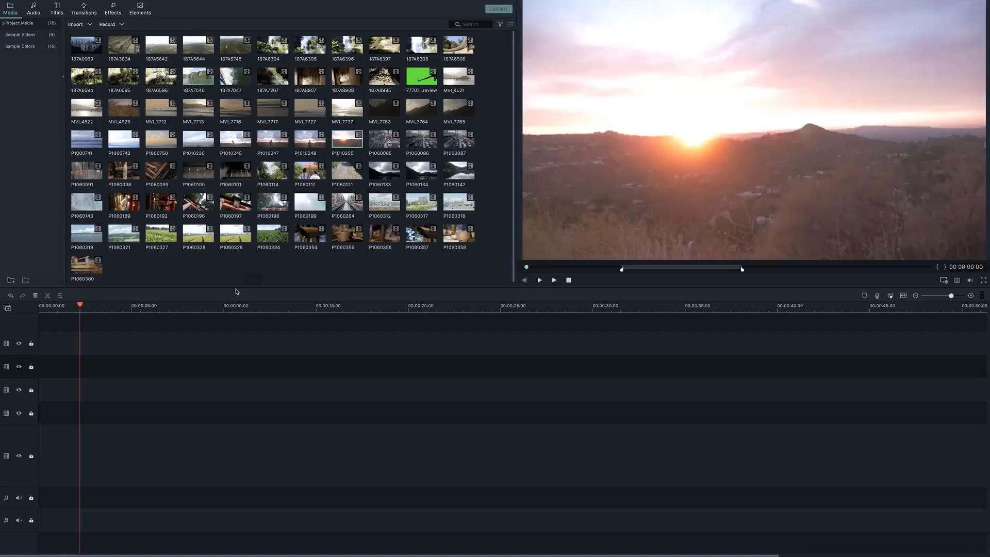
left_click_drag(236, 291, 52, 367)
left_click(125, 113)
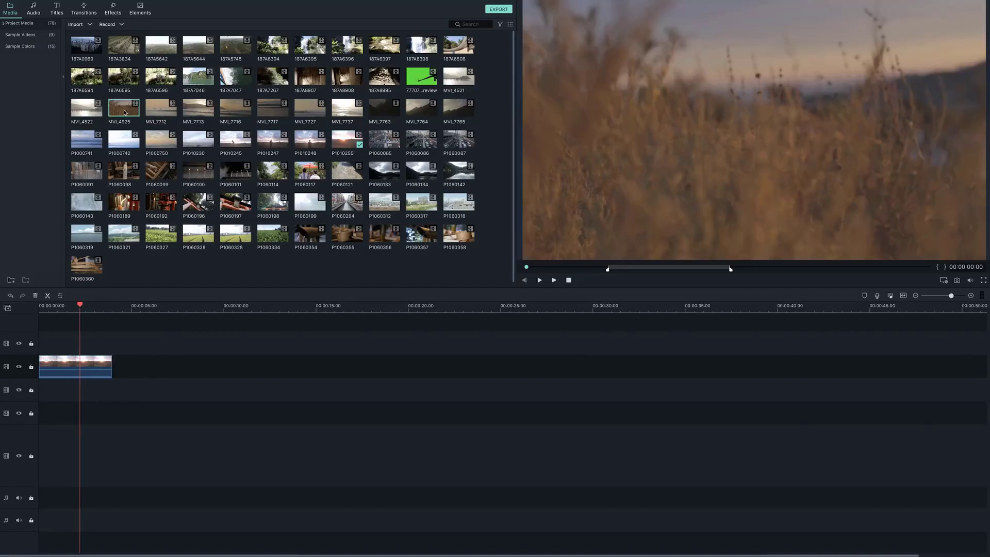
double_click(124, 113)
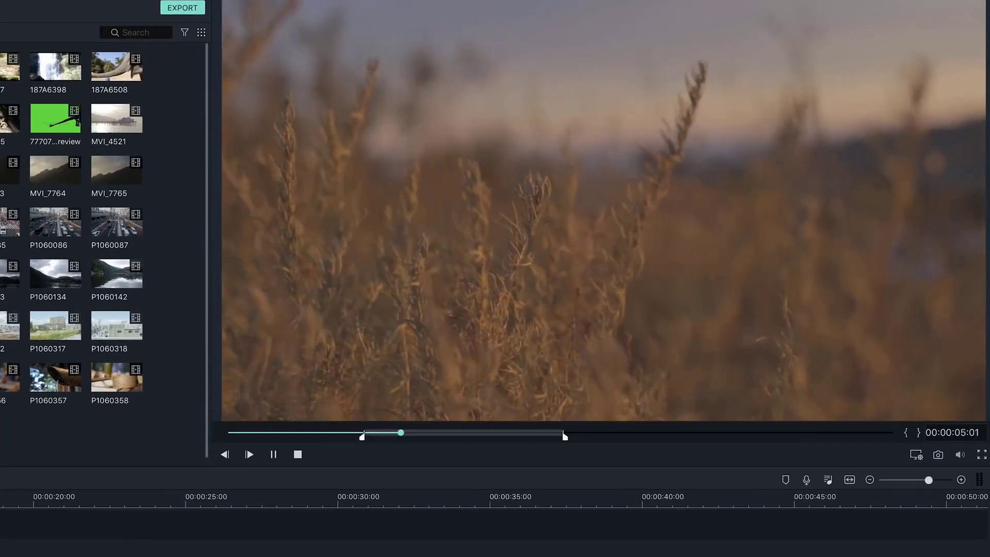
key("space")
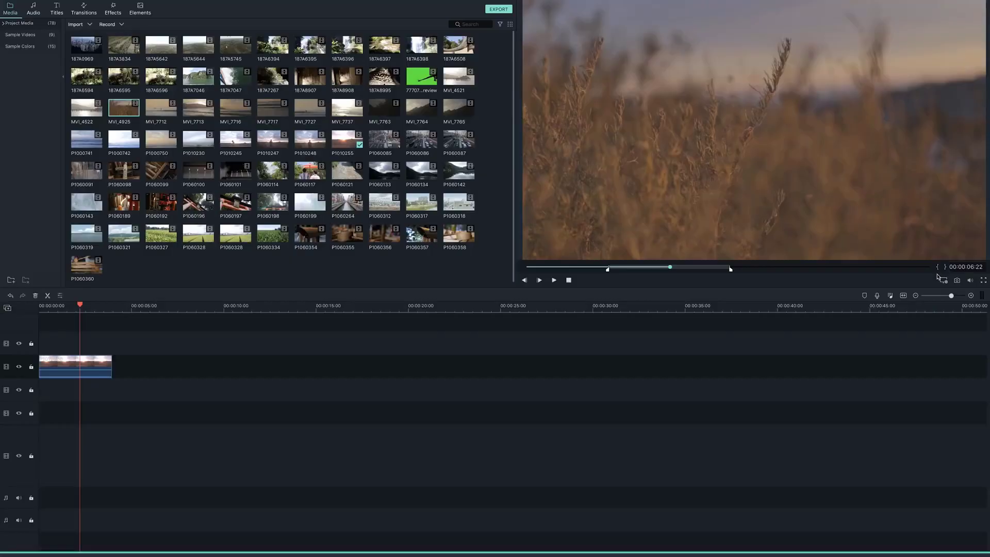
key("space")
key("i")
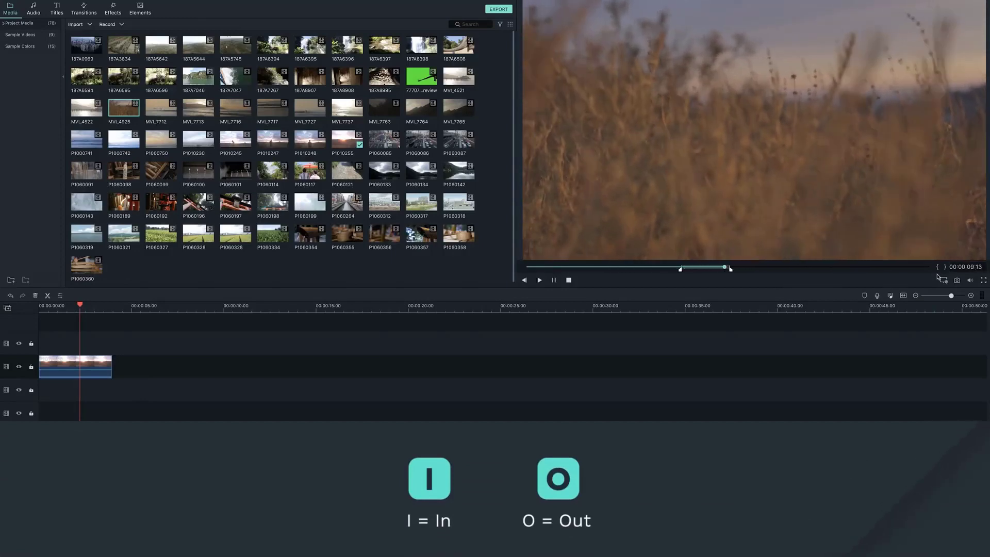
key("o")
left_click_drag(752, 155, 103, 390)
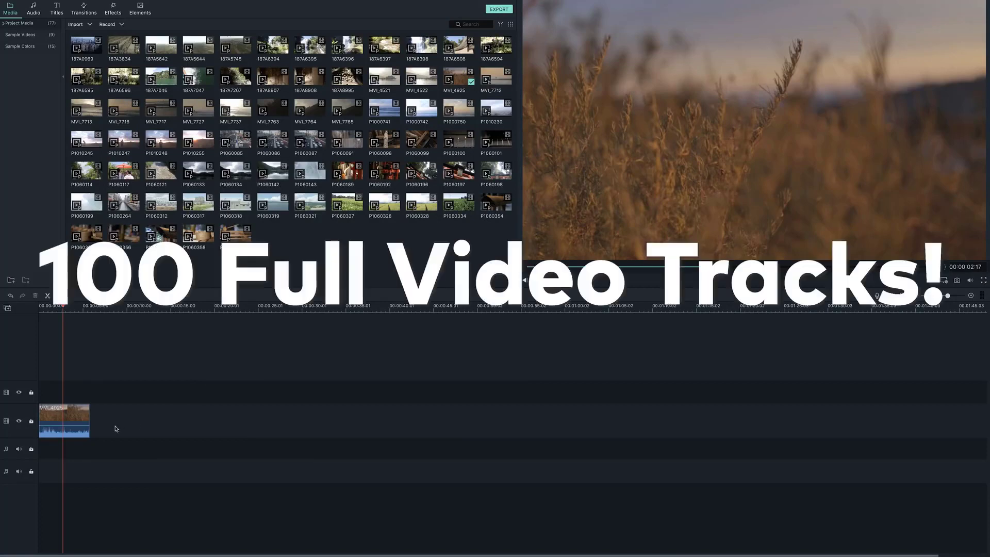
Move MVI_4925 up a track, add Cinema 21:9 on the top track and Lens Flare 1 below, then play back
left_click_drag(81, 416, 77, 438)
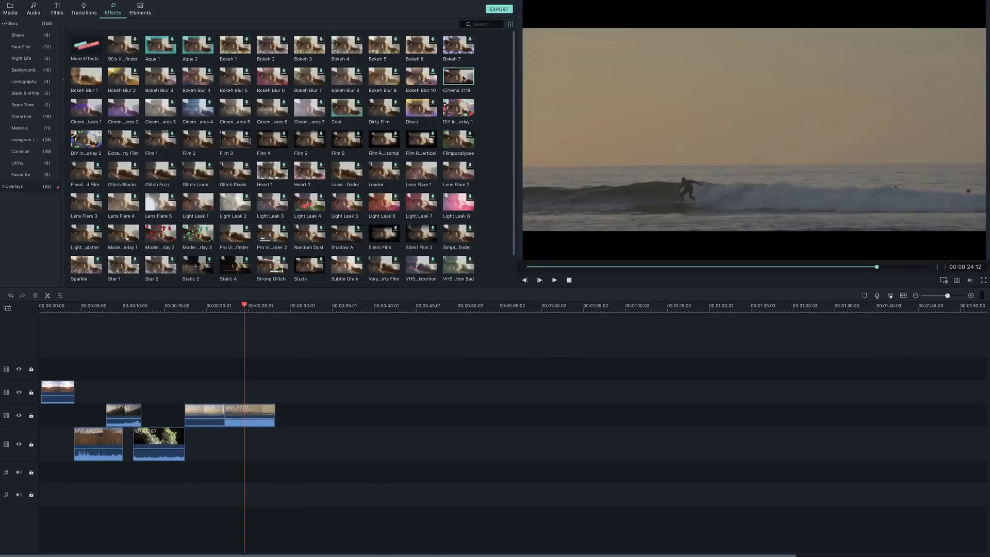
left_click_drag(458, 76, 293, 368)
left_click_drag(421, 170, 246, 393)
left_click(221, 307)
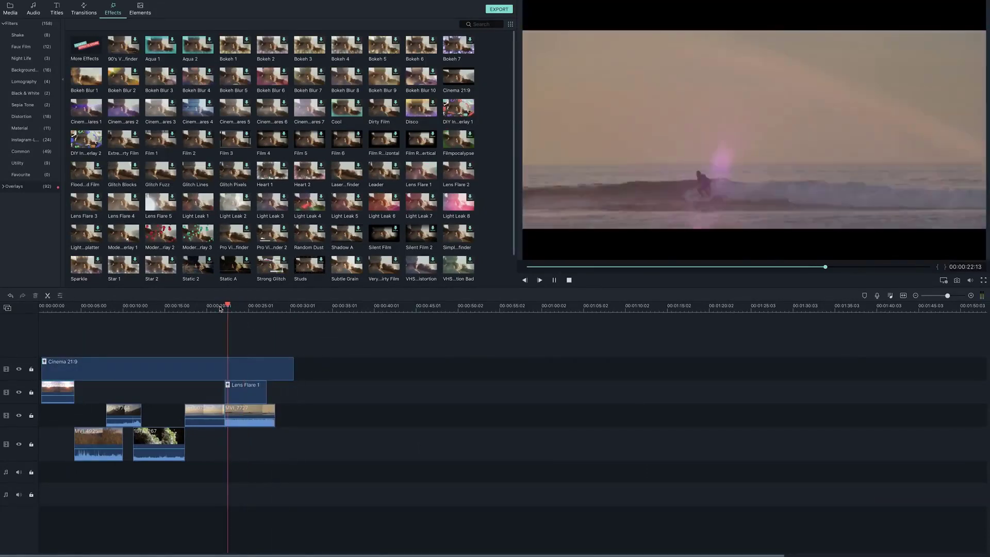
key("space")
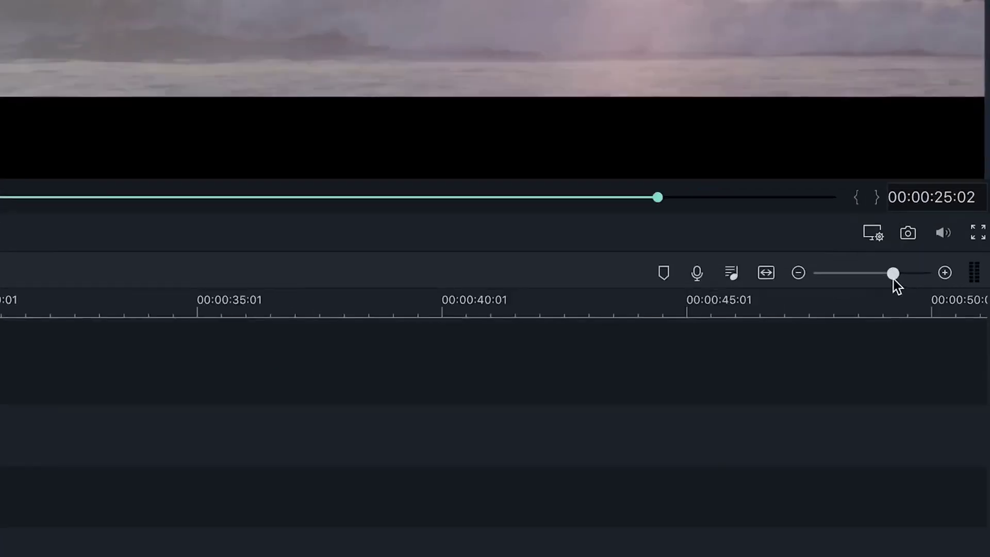
Adjust the timeline zoom with the slider and Ctrl+Plus / Ctrl+Minus to spread the clips out
left_click_drag(950, 297, 941, 297)
left_click_drag(828, 268, 874, 272)
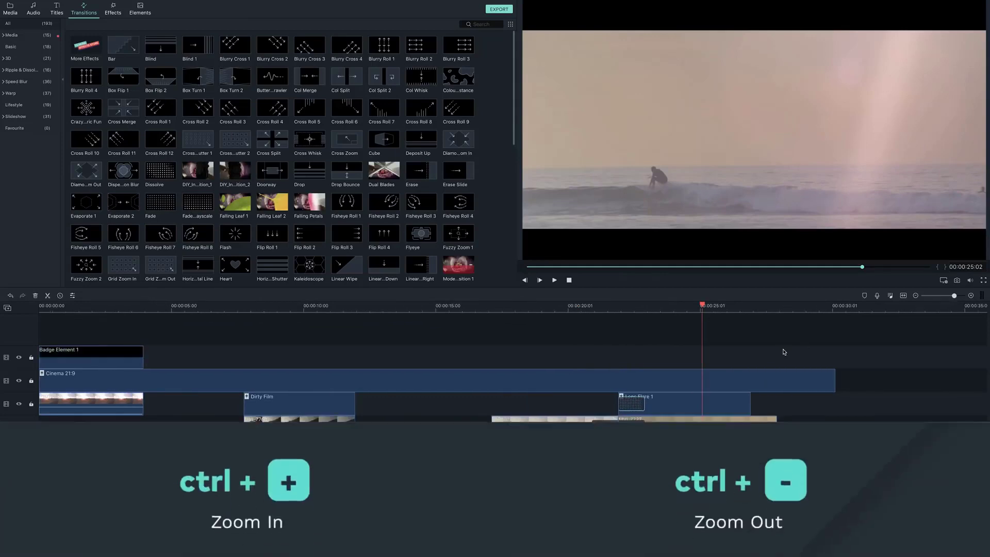
key("ctrl+plus")
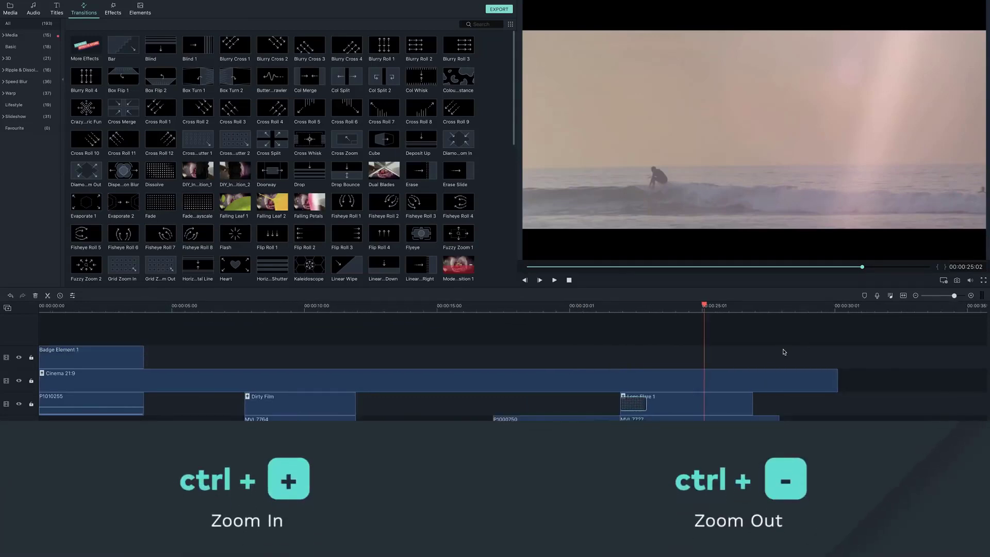
key("ctrl+minus")
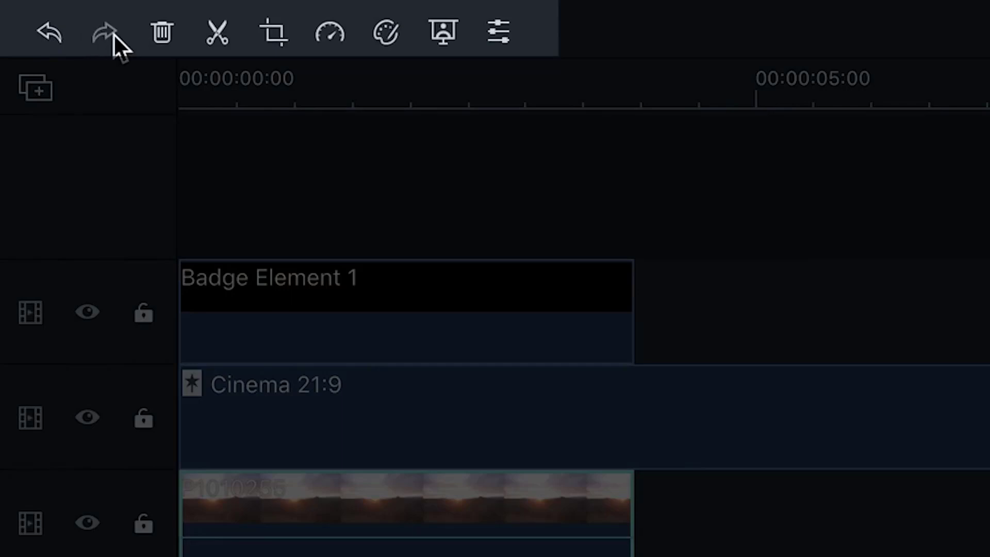
Undo the last two timeline changes, then redo the clip move
left_click(47, 35)
left_click(48, 34)
left_click(106, 34)
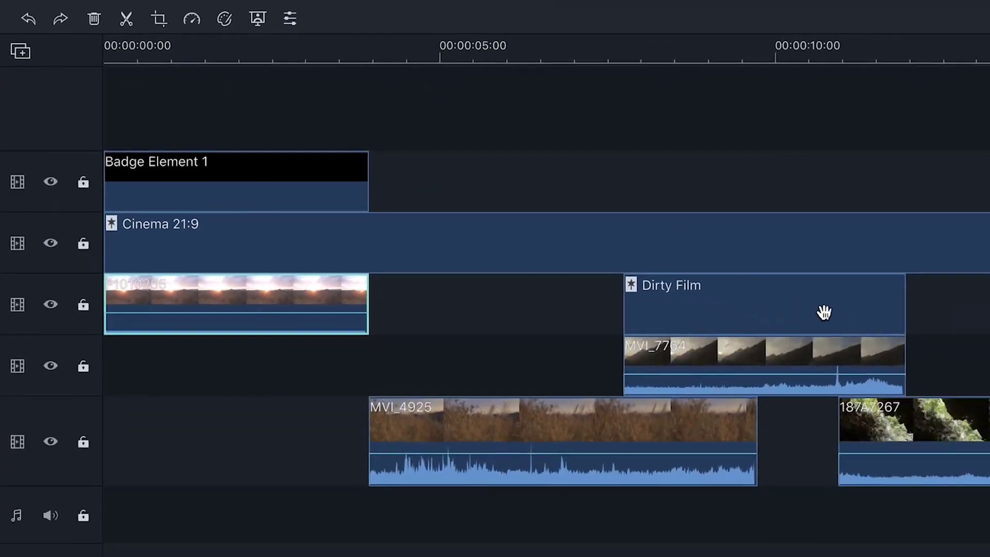
Delete the MVI_7764 clip and the Dirty Film effect from the timeline
left_click(946, 350)
left_click(950, 397)
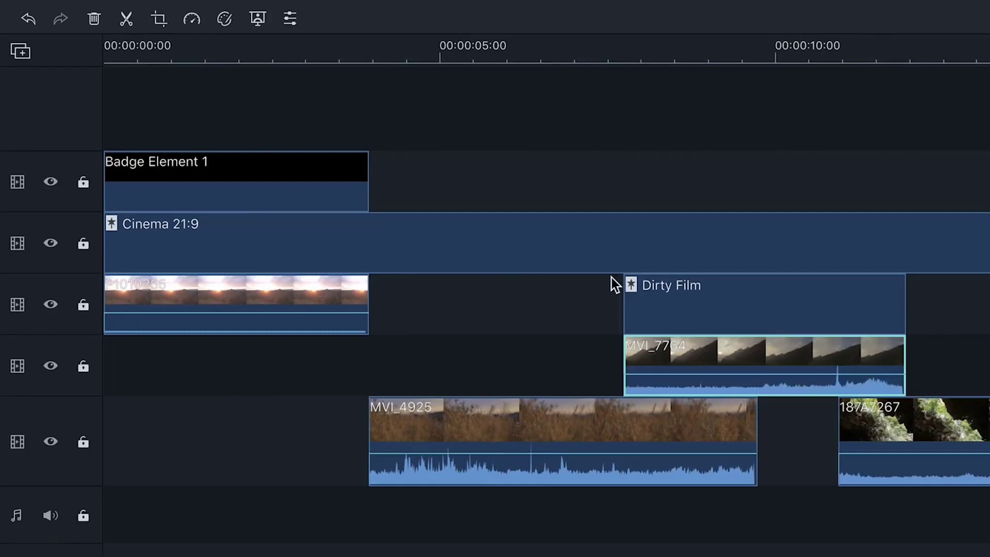
left_click(94, 20)
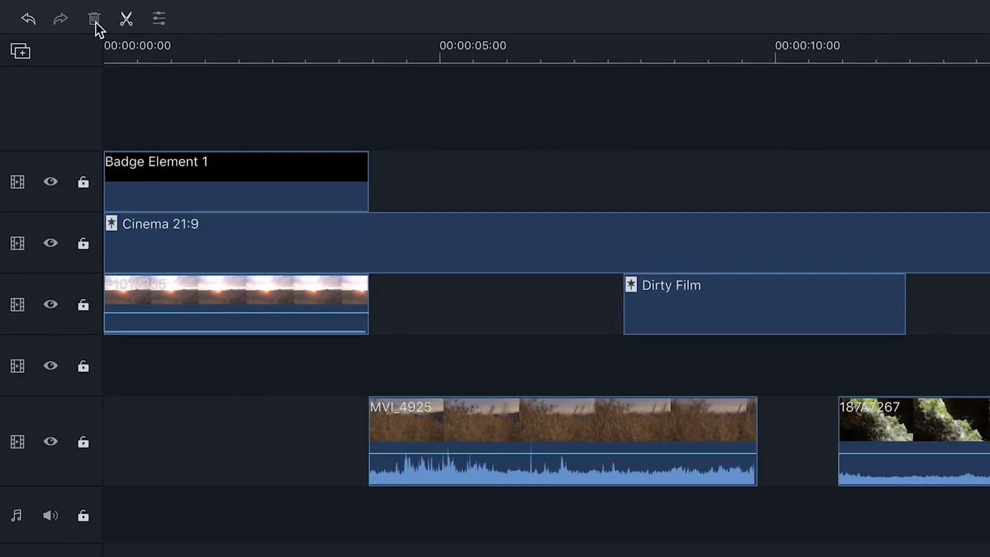
left_click(660, 291)
left_click(100, 23)
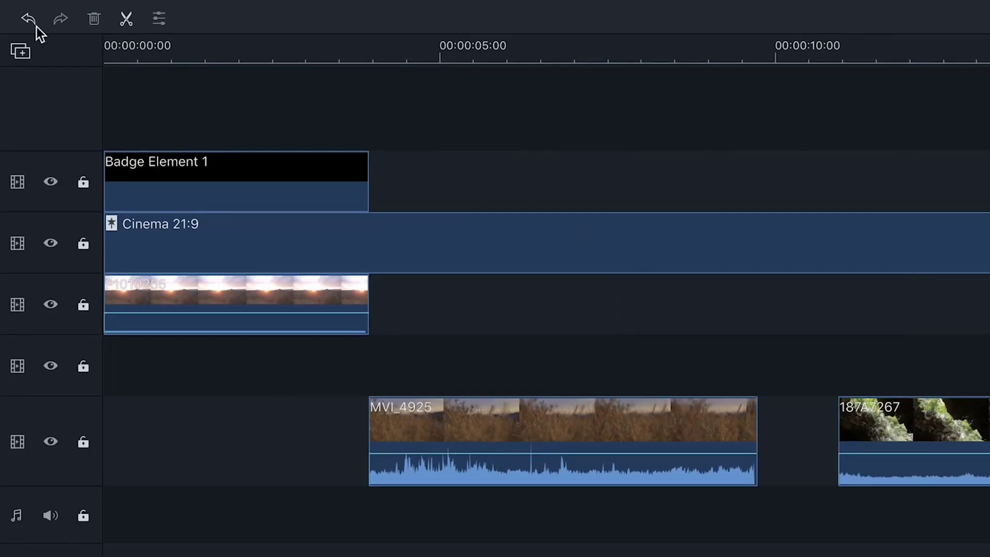
Split 187A7267 just past 00:00:10, shift its first part left, and select the MVI_4925 clip
left_click(910, 51)
left_click(964, 420)
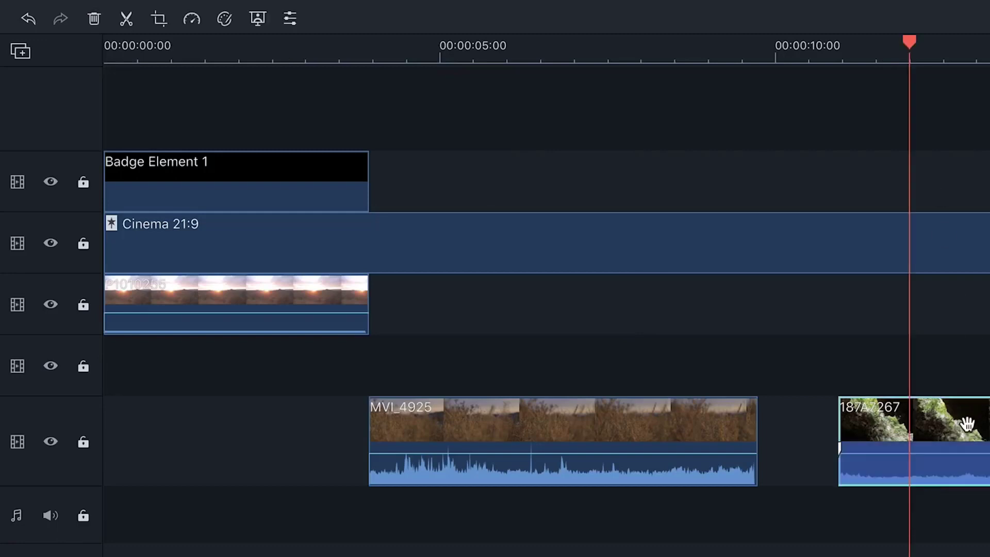
left_click(129, 24)
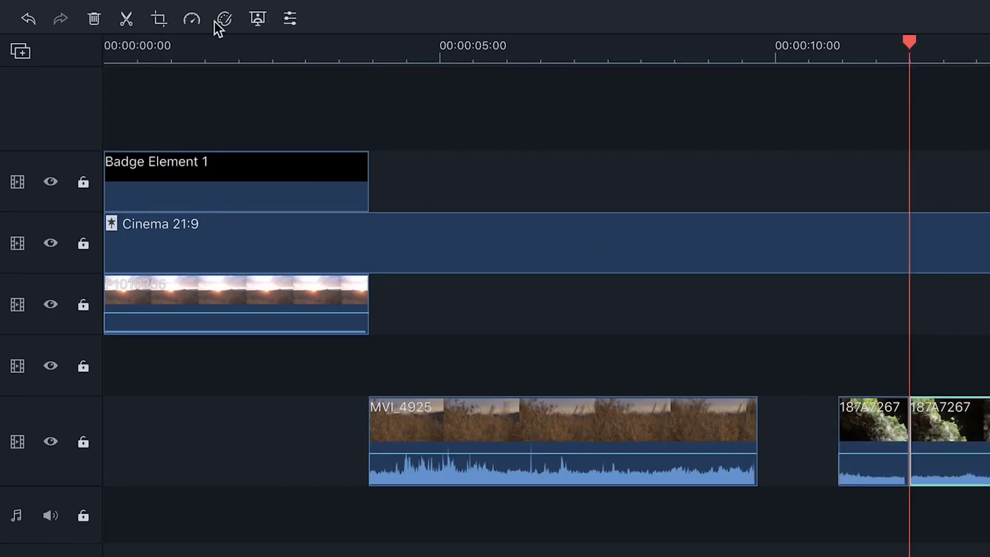
left_click_drag(881, 412, 851, 410)
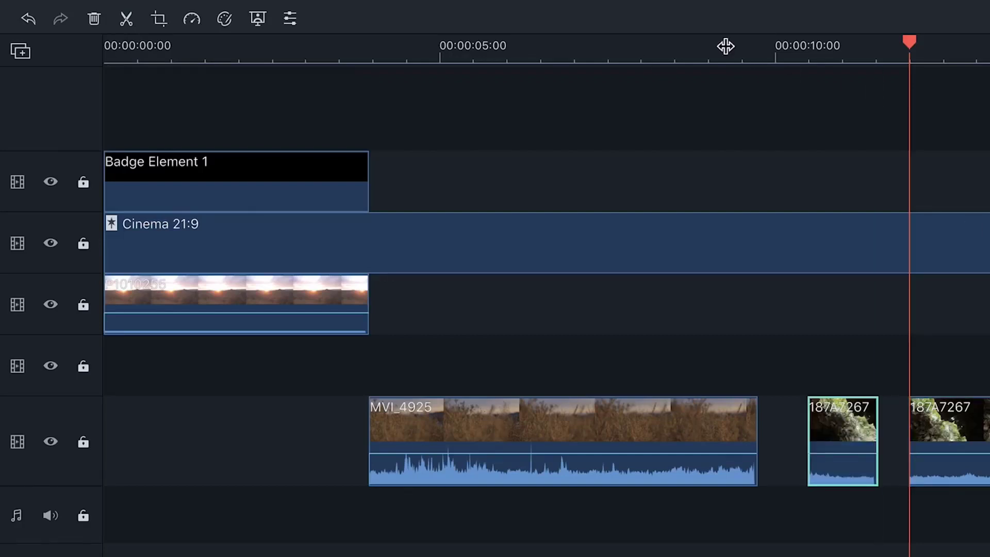
left_click(675, 51)
left_click(580, 412)
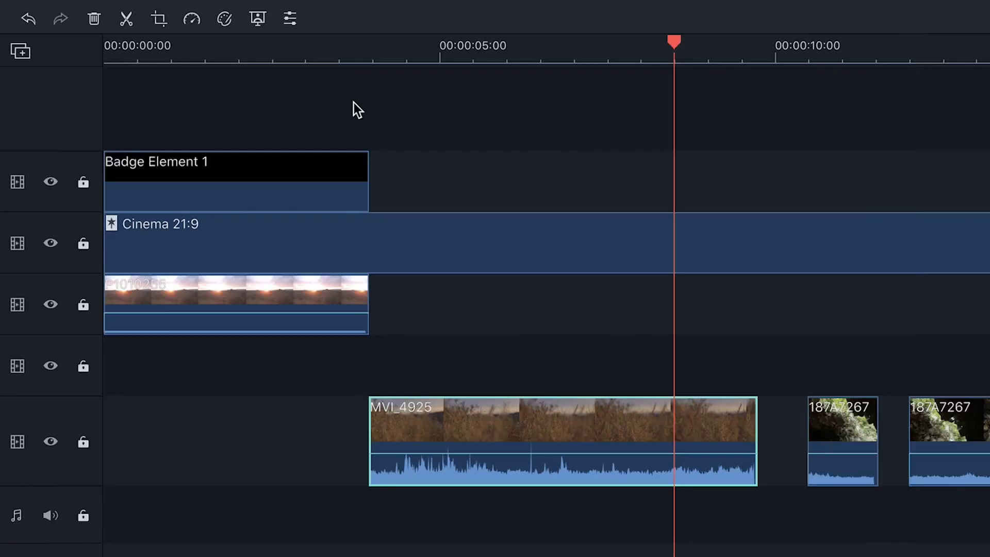
Crop the grass clip to a 1454 x 779 area positioned toward the lower left
left_click(159, 21)
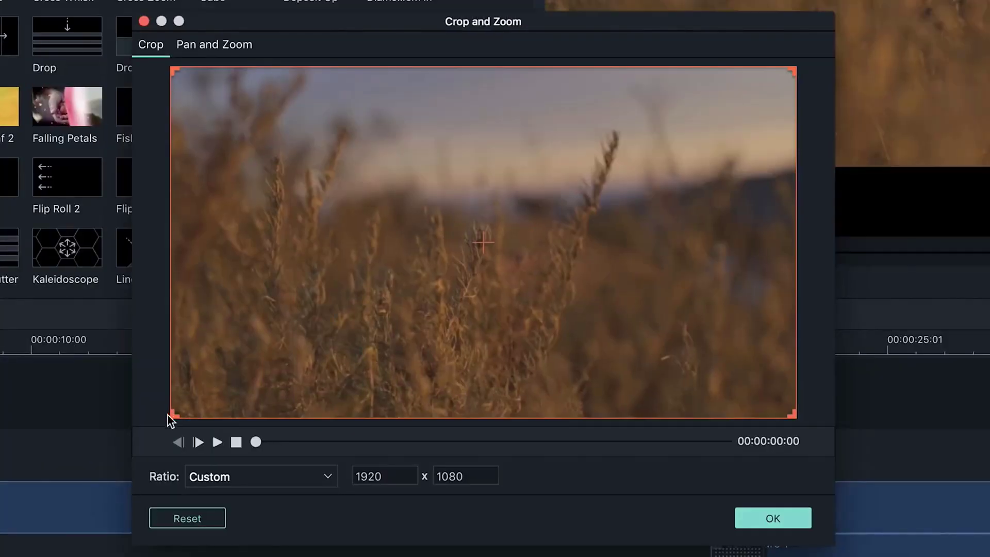
left_click_drag(168, 414, 343, 304)
left_click_drag(487, 260, 329, 301)
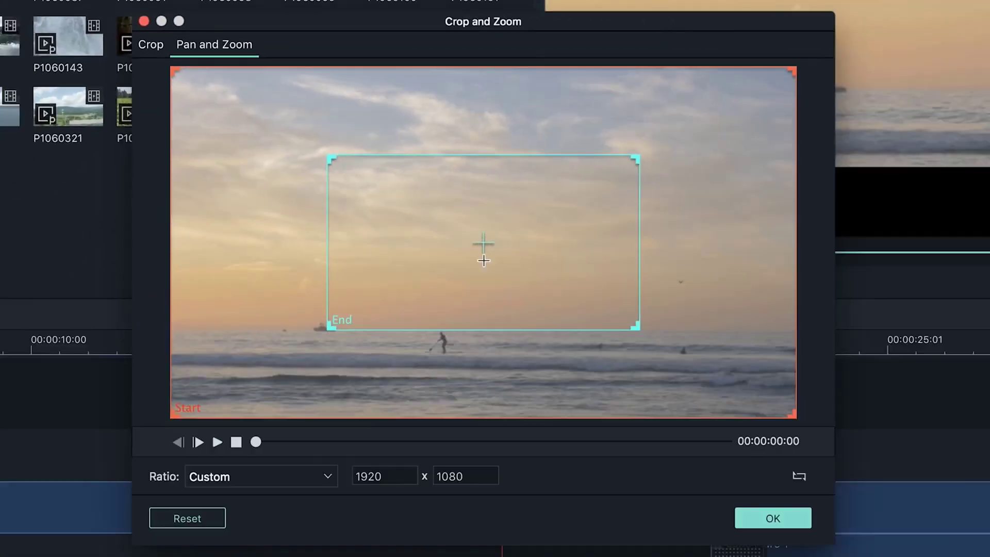
Give the sunset clip a pan and zoom ending on a 960 x 540 area down-left, and preview it
left_click(484, 260)
left_click_drag(444, 239, 341, 302)
left_click(217, 442)
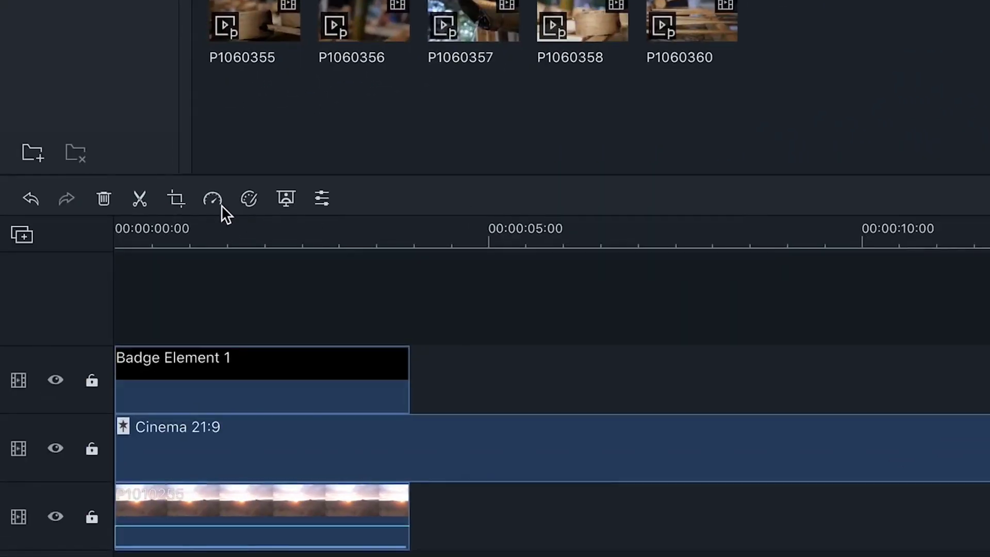
left_click(221, 202)
mouse_move(268, 253)
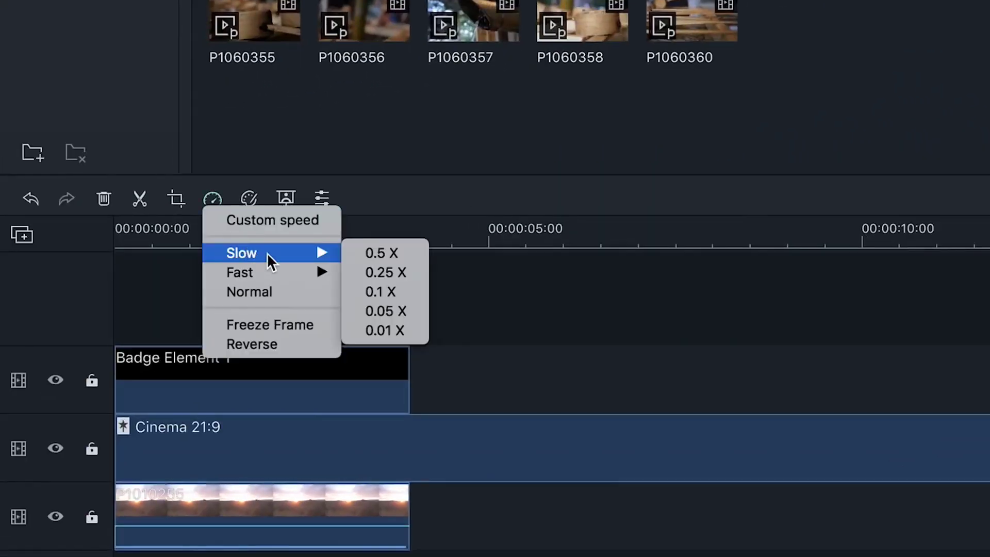
mouse_move(330, 270)
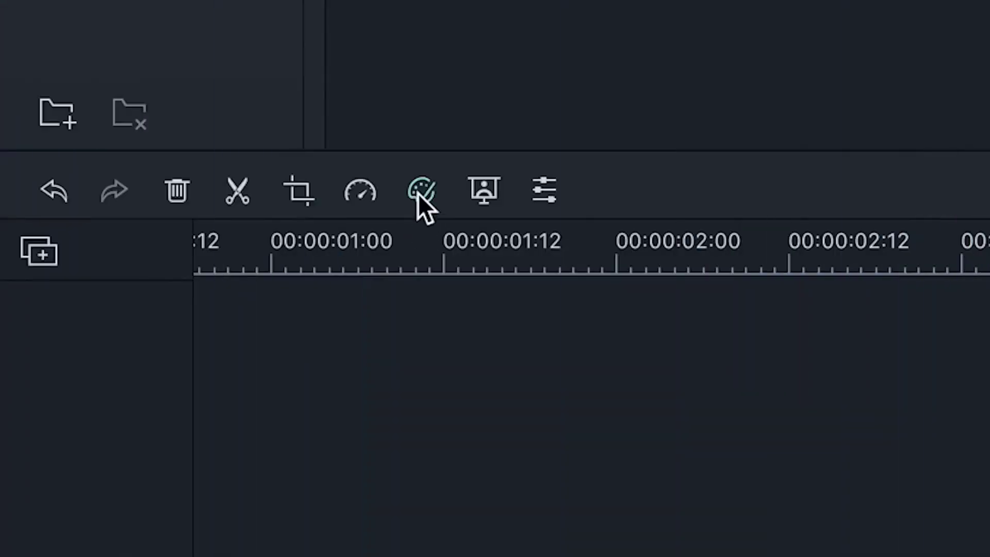
In advanced colour correction, preview the 007 Series, B&W Film, Gravity, Mission Impossible and Walking Dead LUTs
left_click(421, 191)
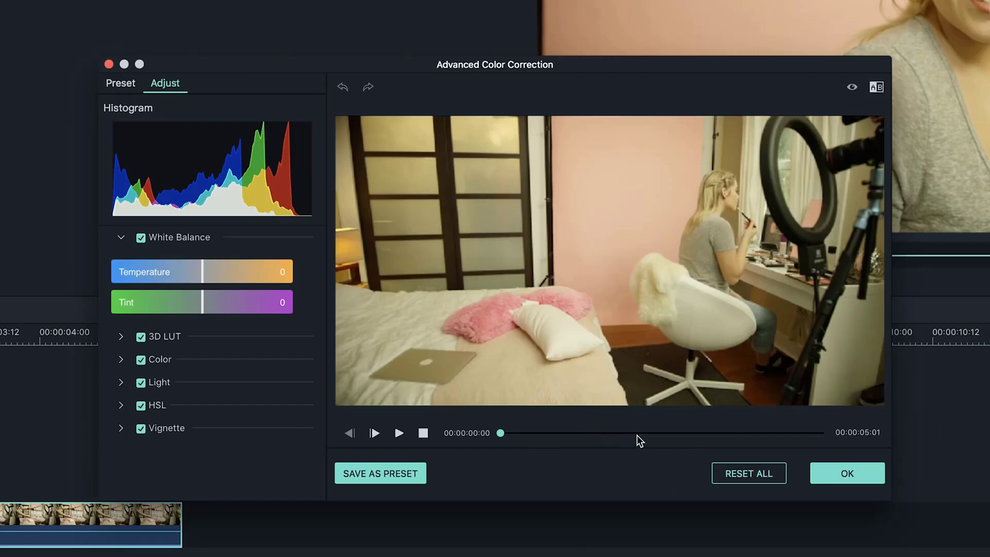
left_click_drag(637, 433, 669, 433)
left_click(121, 337)
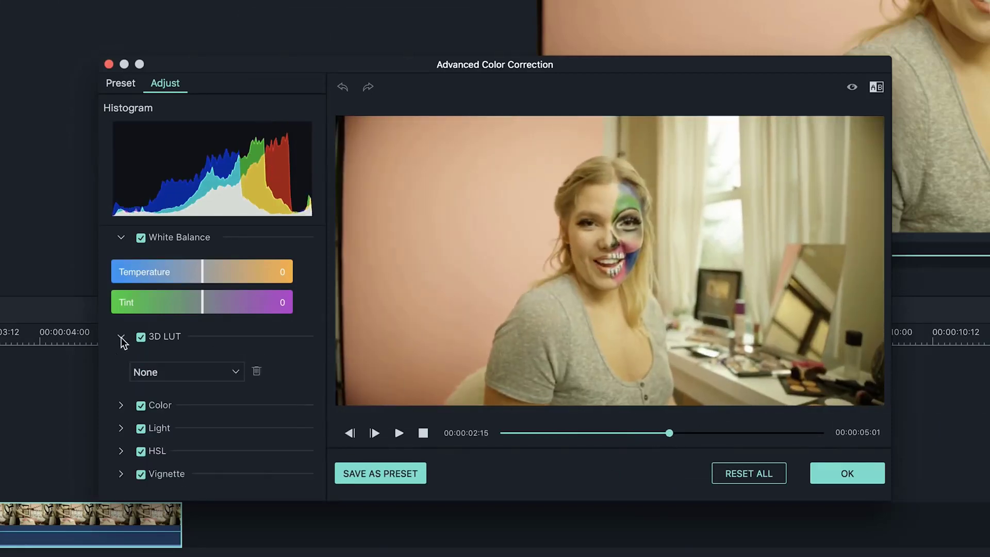
left_click(182, 371)
left_click(183, 407)
left_click(183, 373)
left_click(186, 399)
left_click(185, 371)
left_click(189, 412)
left_click(186, 371)
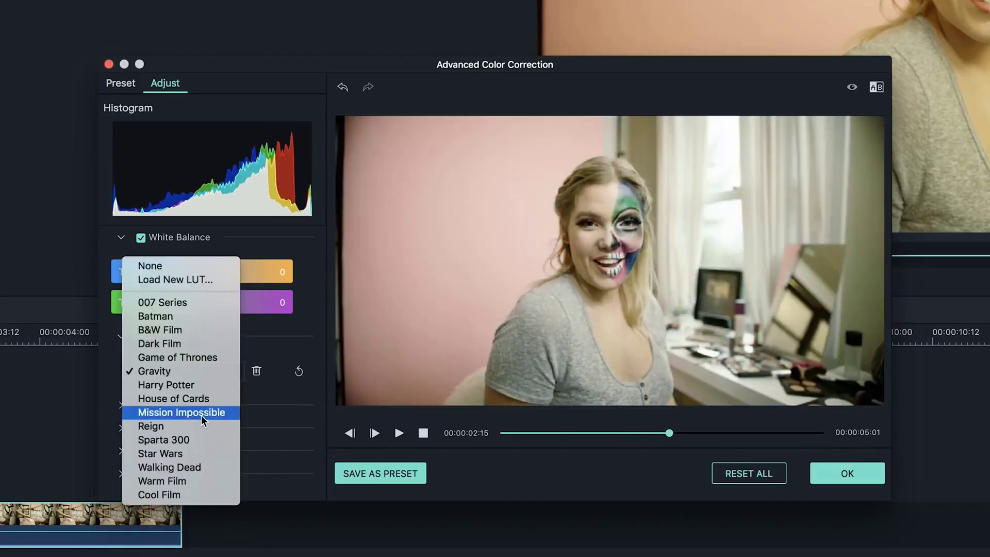
left_click(187, 411)
left_click(185, 372)
left_click(187, 426)
left_click(210, 371)
Reset the 3D LUT to None, raise Temperature slightly, and apply the correction
left_click(193, 171)
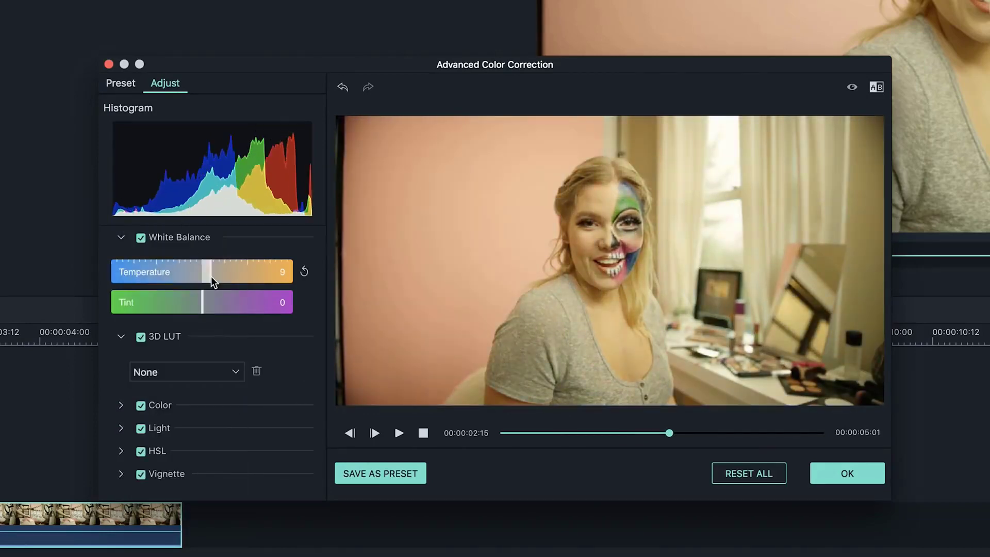
left_click_drag(194, 309, 207, 309)
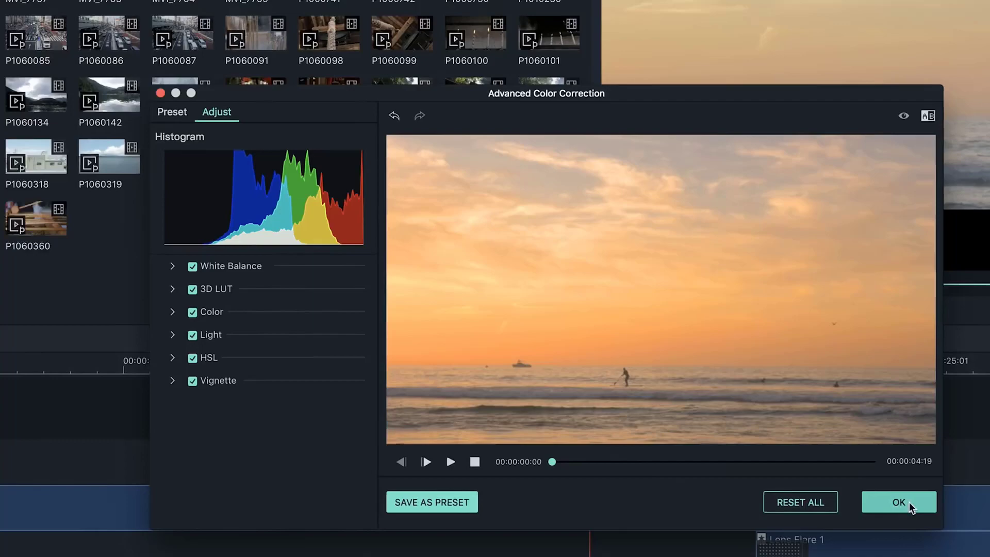
left_click(847, 473)
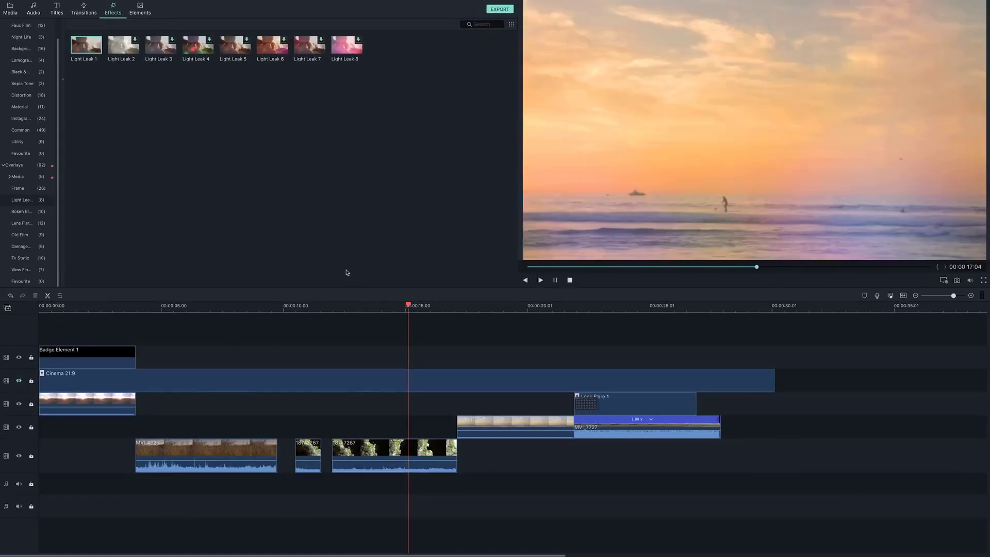
key("space")
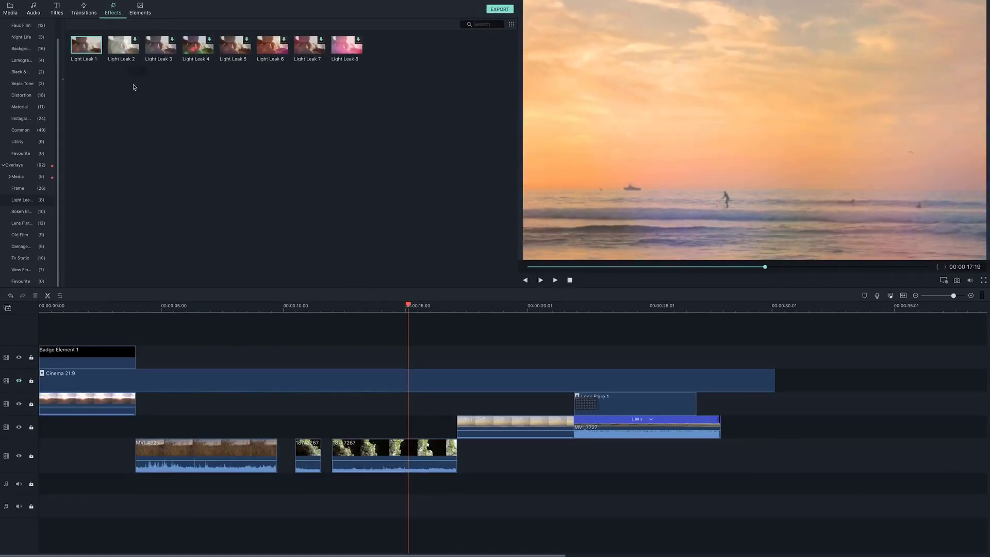
Drop Light Leak 1 onto the 187A7267 cliff clip, then lower its Alpha to about 33
left_click_drag(133, 87, 351, 453)
left_click_drag(409, 307, 388, 307)
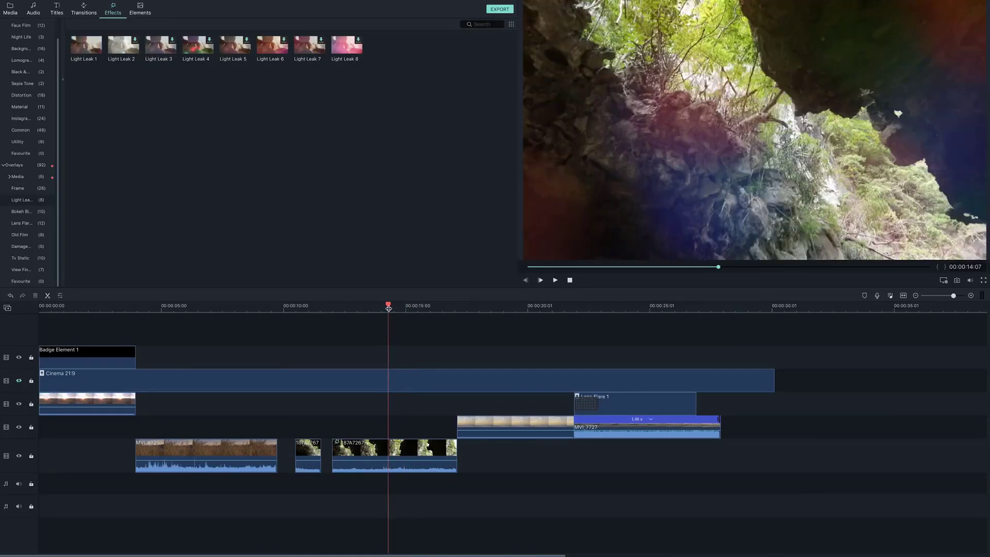
left_click(406, 451)
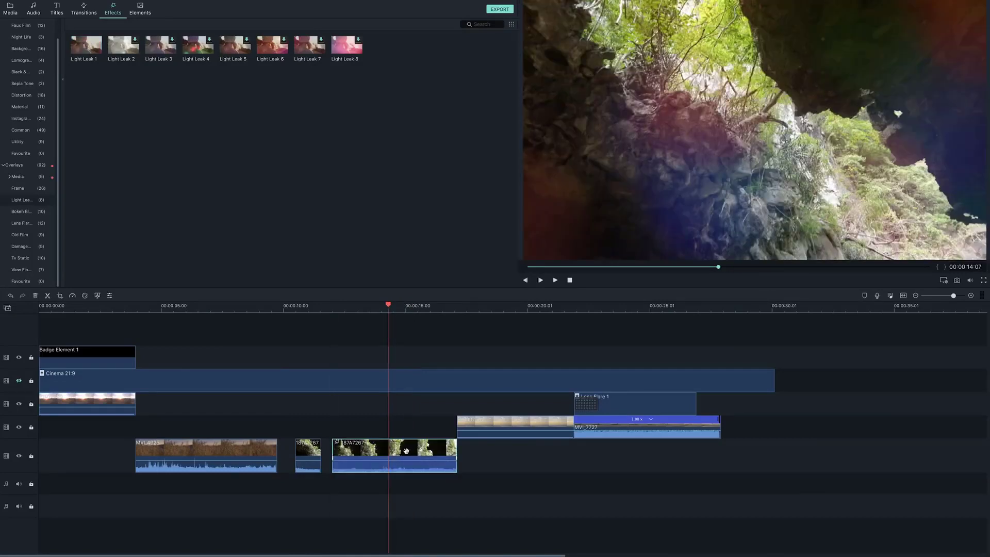
double_click(406, 451)
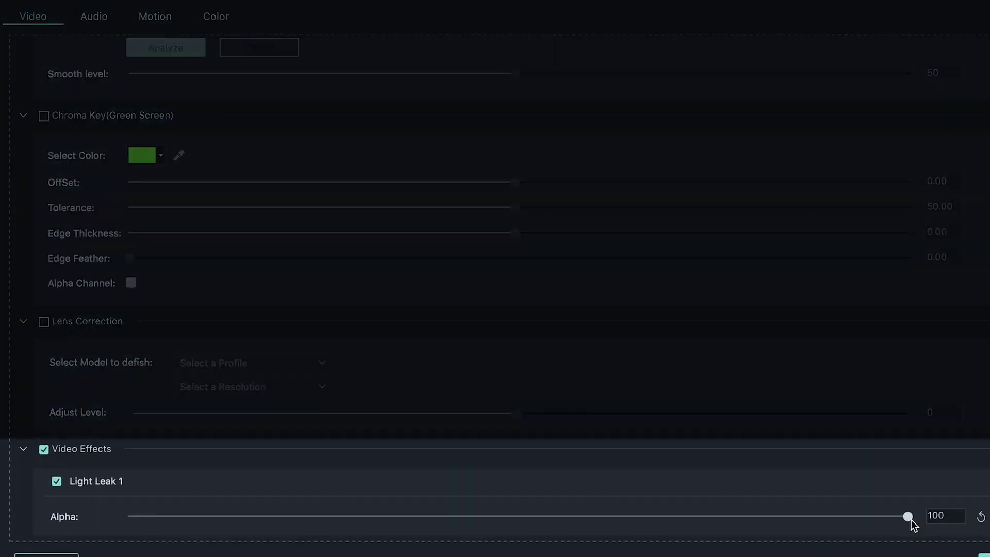
left_click_drag(444, 255, 420, 257)
left_click_drag(862, 522, 662, 518)
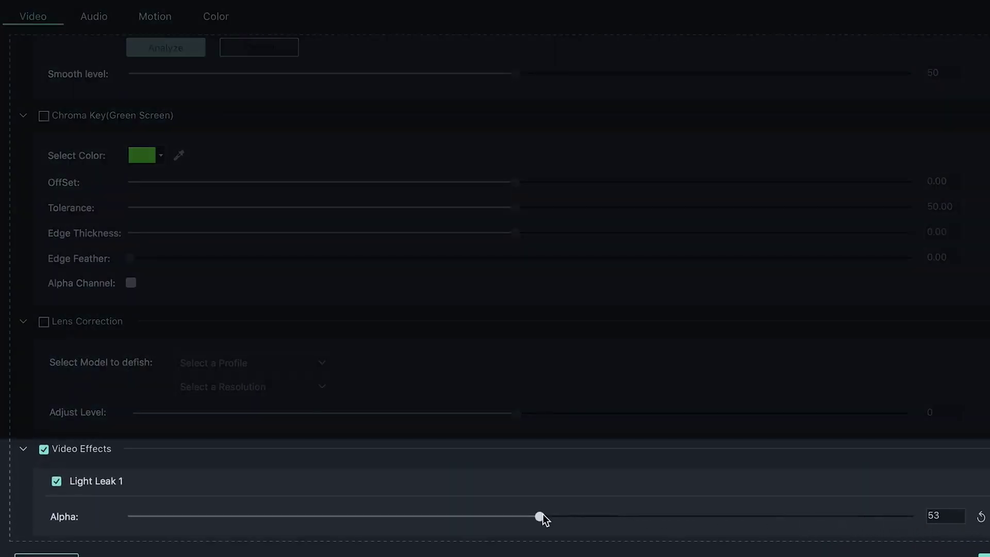
left_click_drag(484, 518, 367, 518)
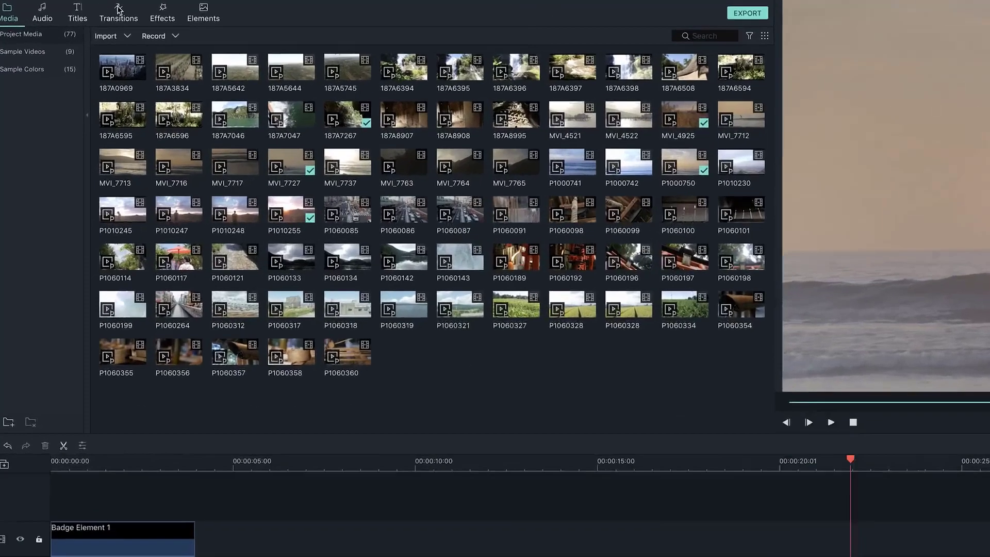
Preview the Fade transition and place it on the cut between MVI_4925 and 187A7267
left_click(83, 8)
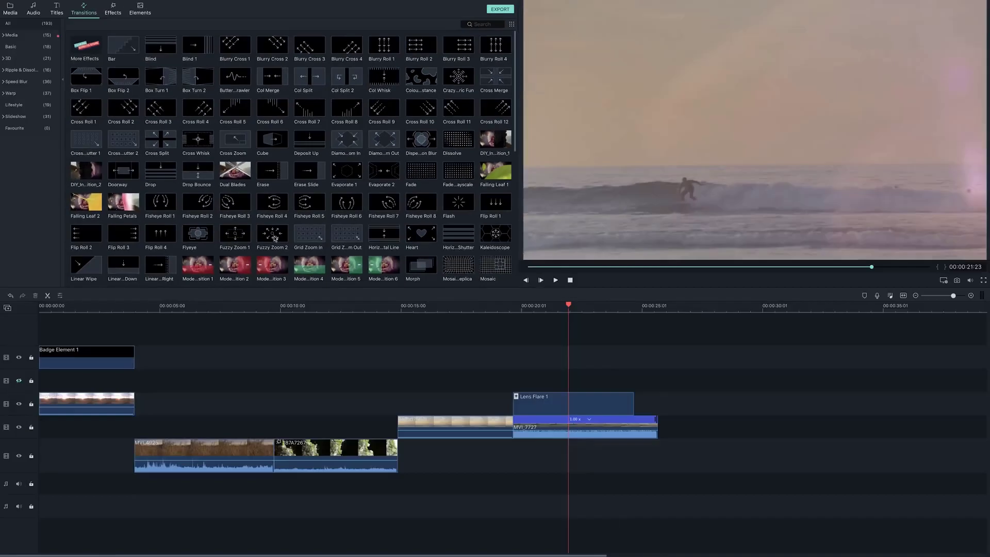
left_click(775, 319)
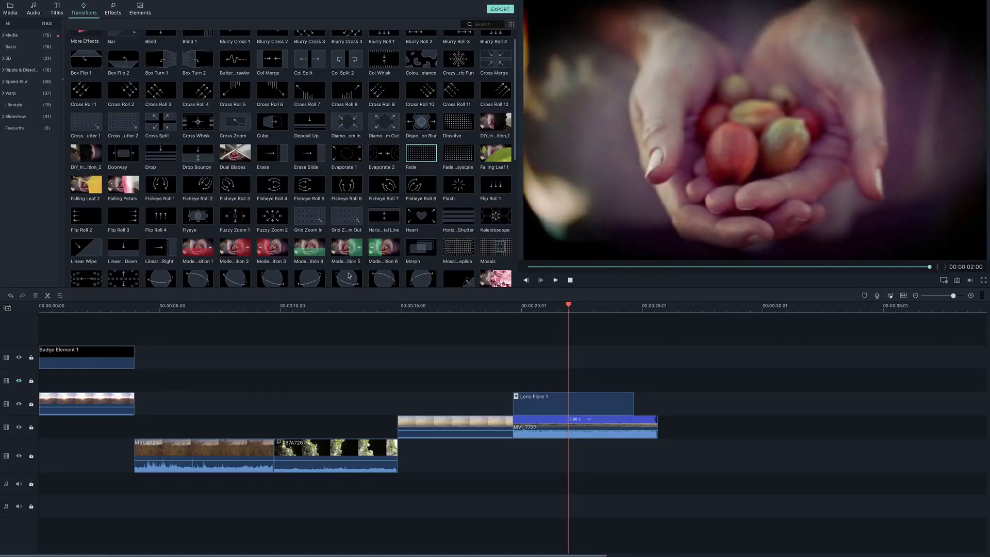
left_click_drag(349, 276, 270, 456)
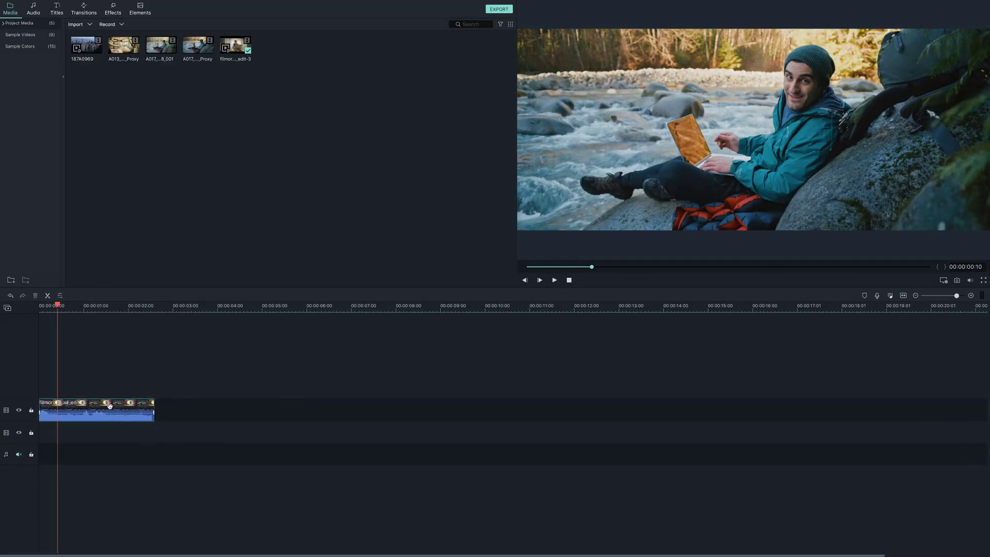
Give the clip's audio a 0.12 s fade-in and 0.25 s fade-out, keeping pitch 0 and Default equalizer
left_click(109, 296)
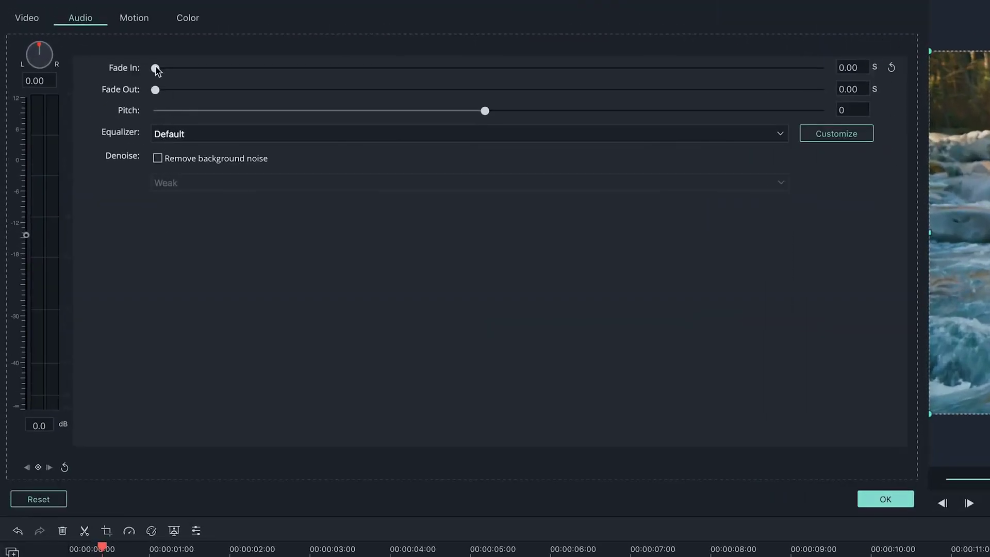
left_click_drag(87, 38, 118, 38)
left_click_drag(222, 71, 184, 91)
mouse_move(485, 119)
left_mouse_down()
mouse_move(457, 119)
mouse_move(519, 124)
mouse_move(468, 124)
left_mouse_up()
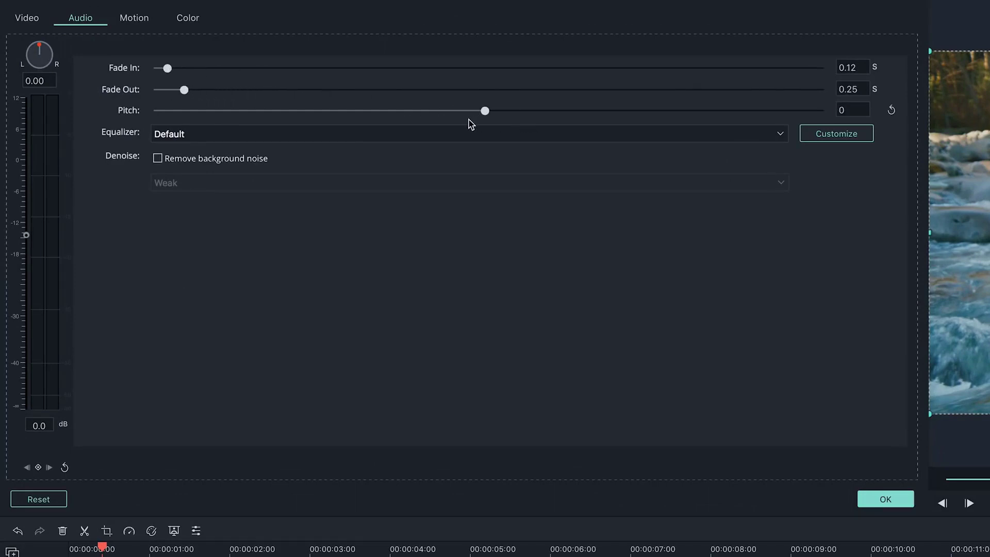
left_click(499, 134)
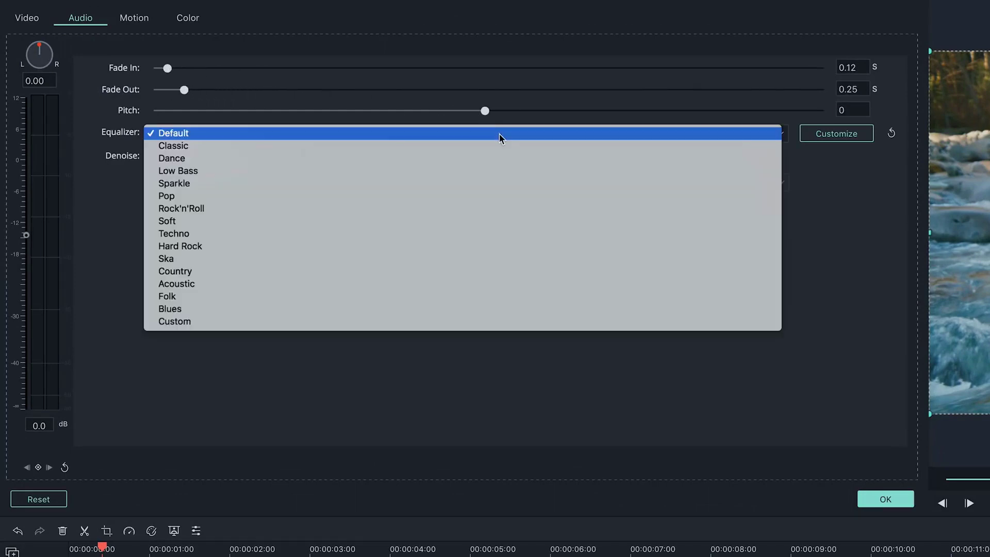
left_click(543, 134)
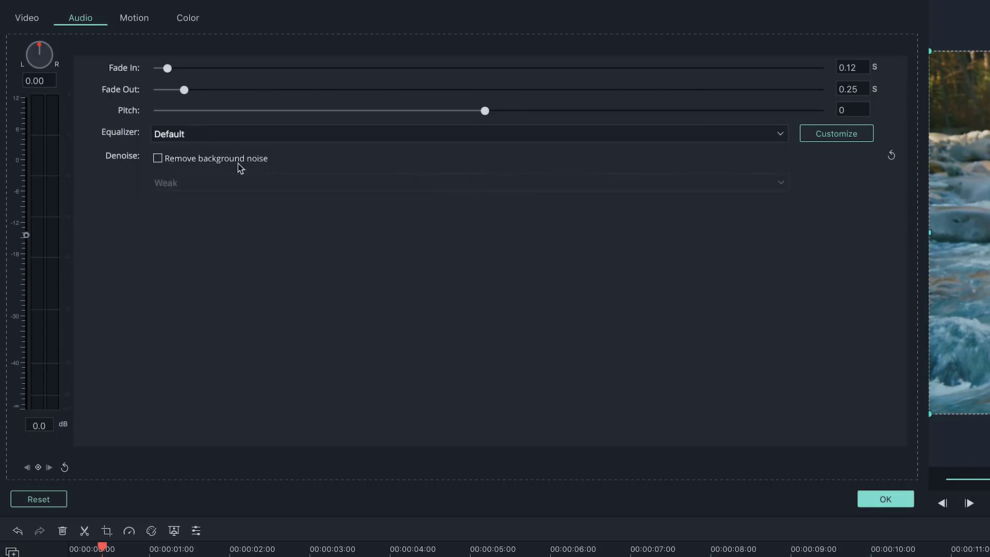
Turn on background noise removal at Mid strength
left_click(218, 163)
left_click(274, 183)
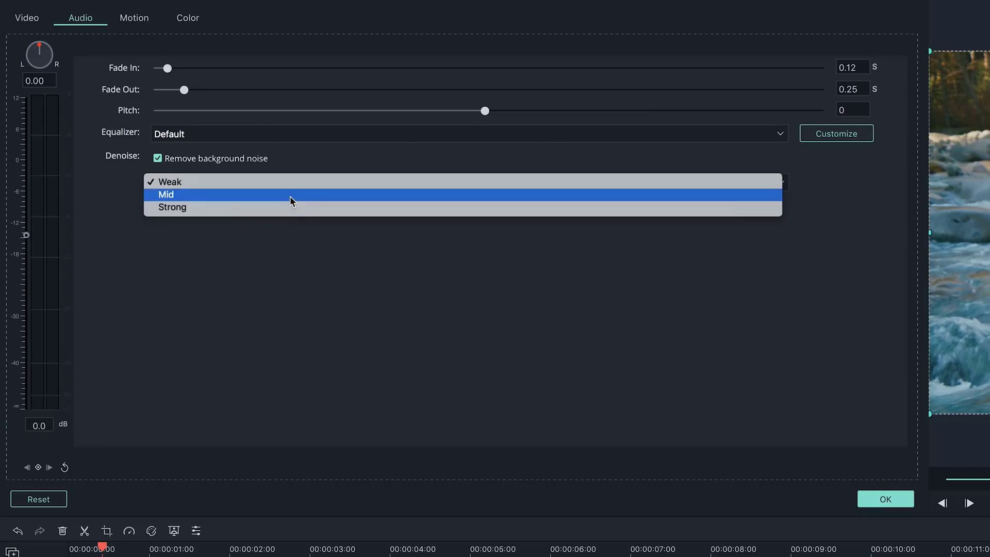
left_click(290, 196)
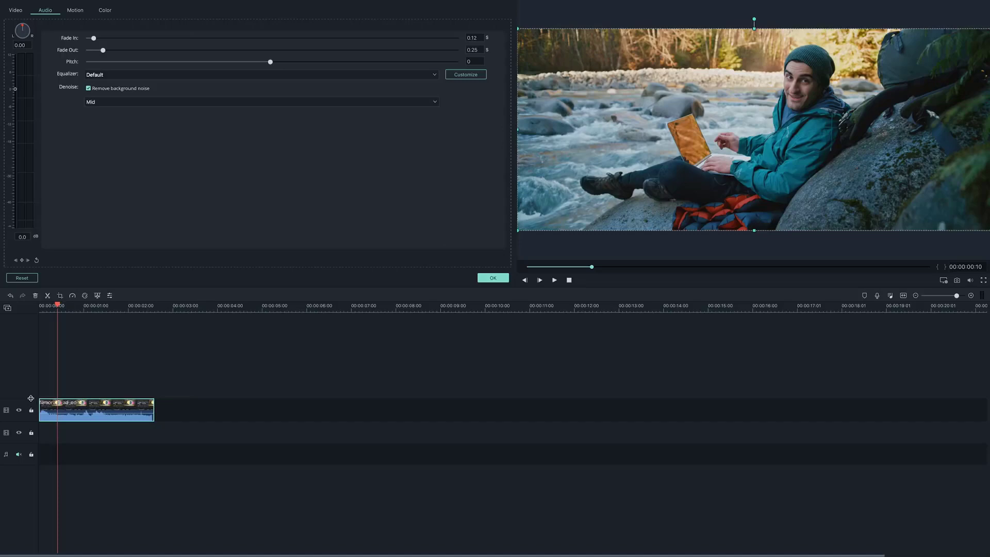
Enlarge the video track to show the waveform and lower the clip's overall volume
left_click_drag(31, 398, 37, 348)
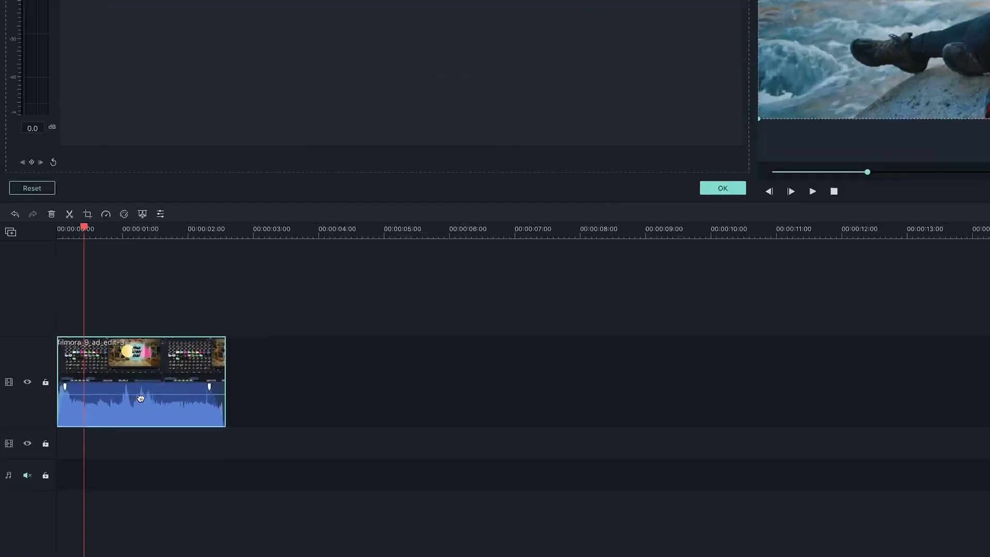
mouse_move(95, 415)
left_mouse_down()
mouse_move(97, 436)
mouse_move(98, 422)
left_mouse_up()
mouse_move(254, 346)
left_mouse_down()
mouse_move(258, 338)
mouse_move(255, 359)
mouse_move(259, 342)
left_mouse_up()
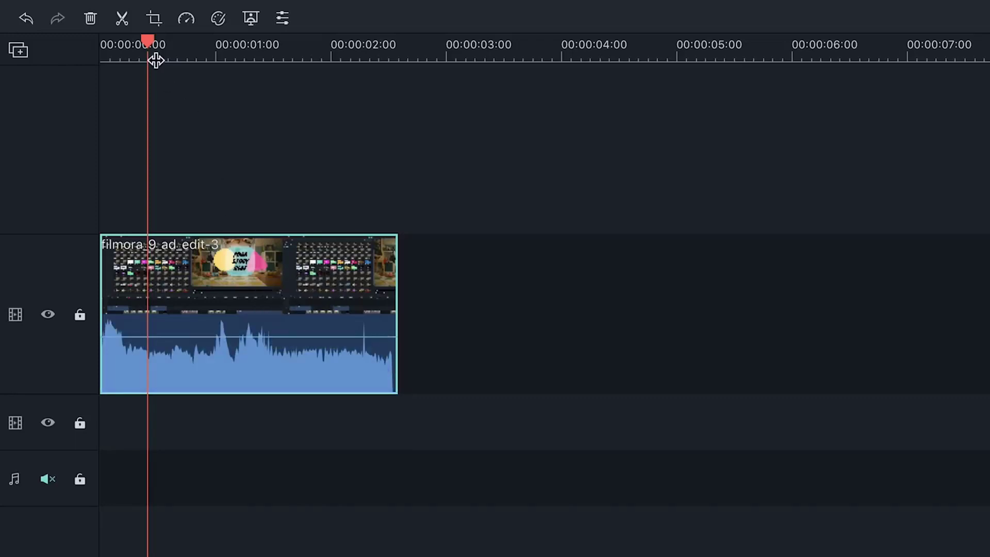
Add volume keyframes near the clip's start, dropping the second to -18.58 dB, plus one past one second
left_click_drag(138, 50, 130, 52)
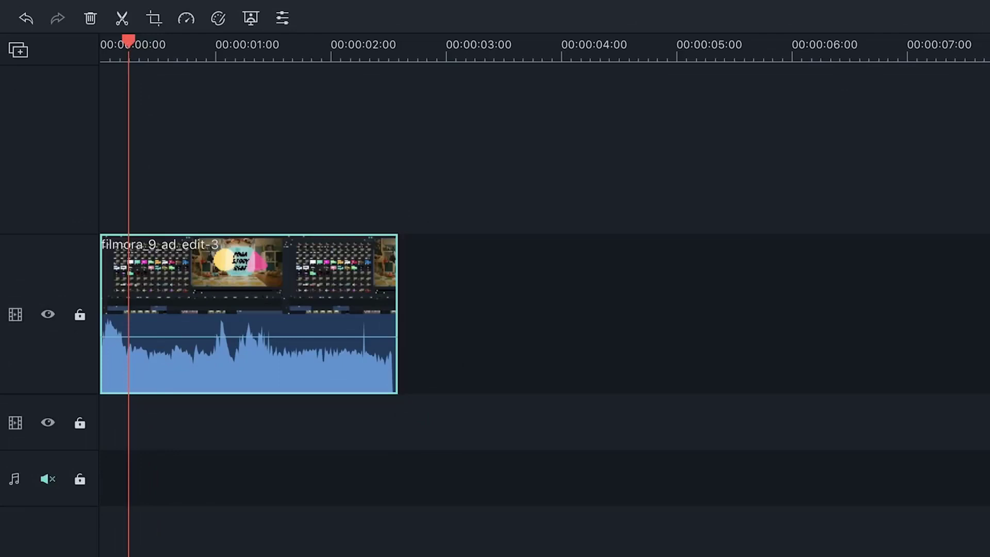
left_click(56, 46)
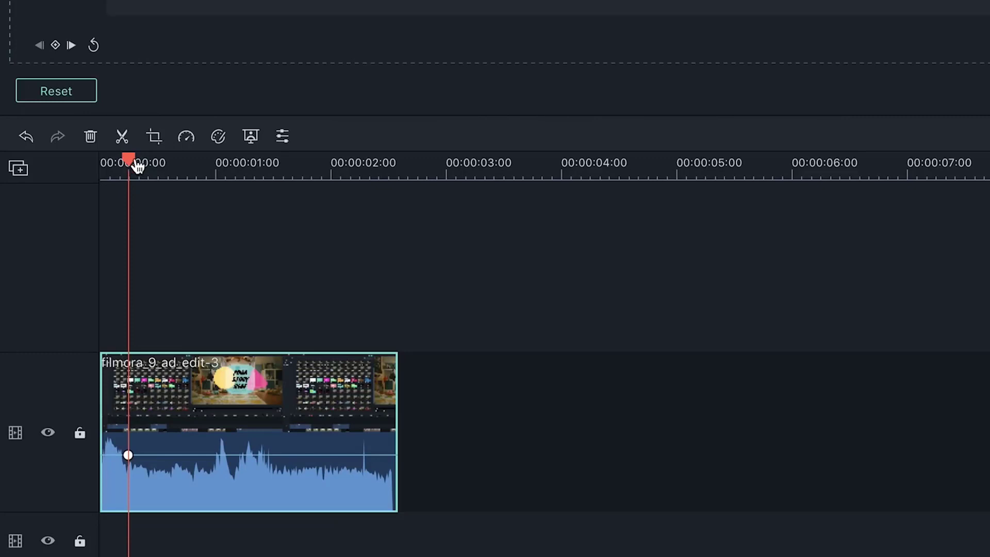
left_click_drag(137, 161, 168, 163)
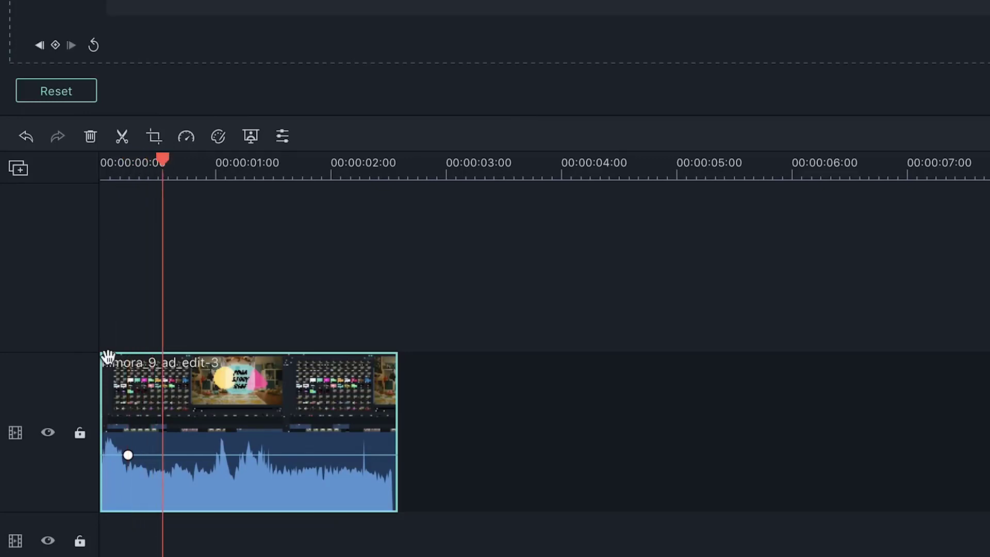
left_click(106, 357)
left_click_drag(164, 457, 170, 491)
left_click_drag(159, 157, 254, 169)
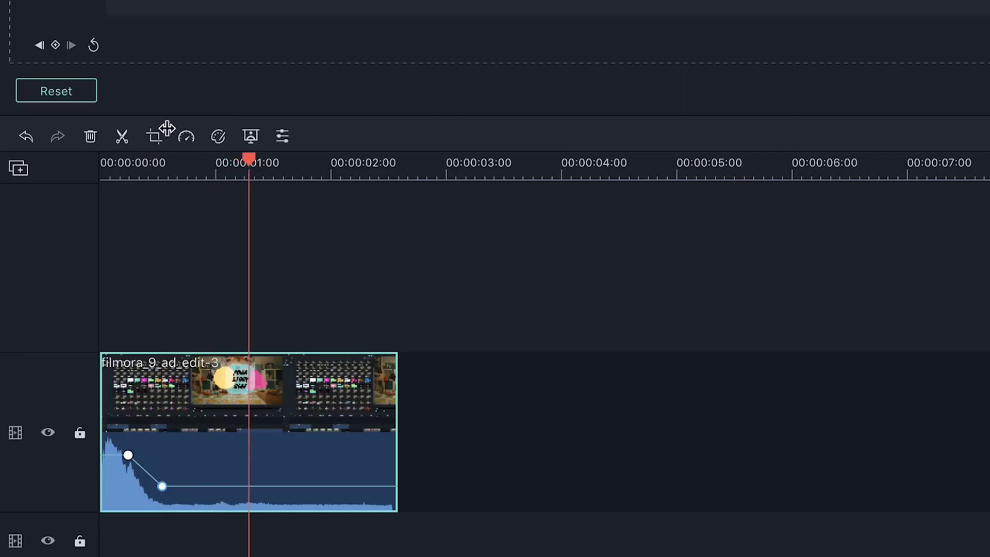
left_click(55, 46)
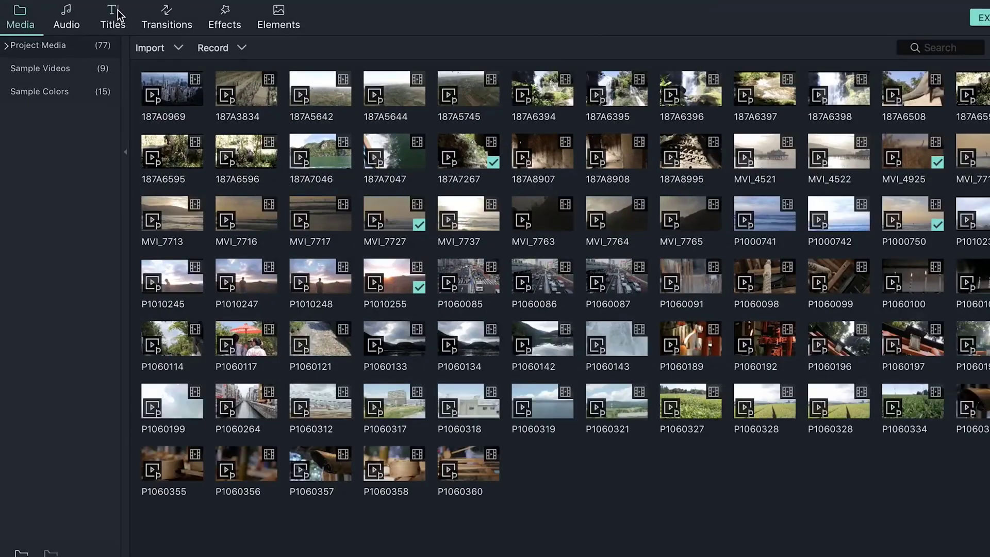
Place the Title 10 template above the sunset footage, play it back, and open its text for editing
left_click(115, 16)
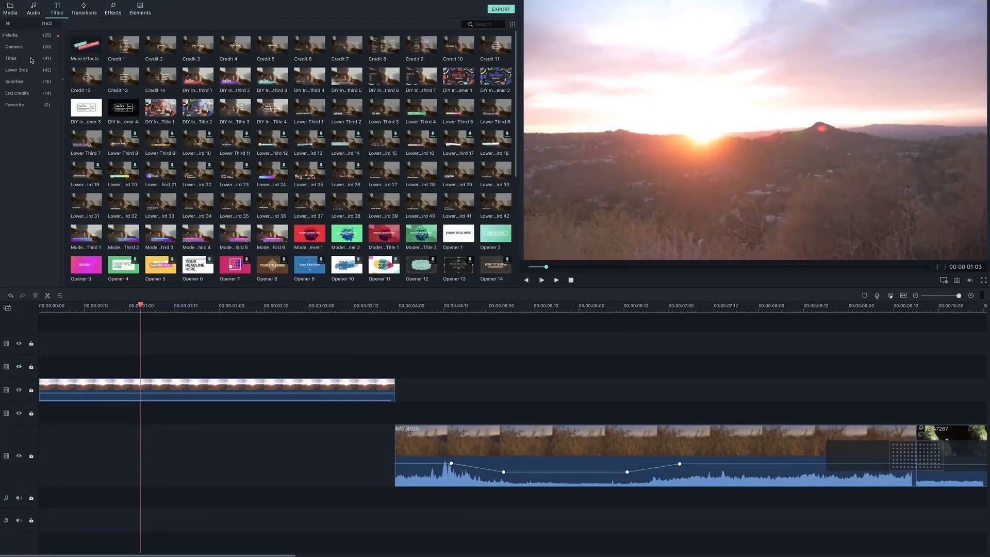
left_click(32, 60)
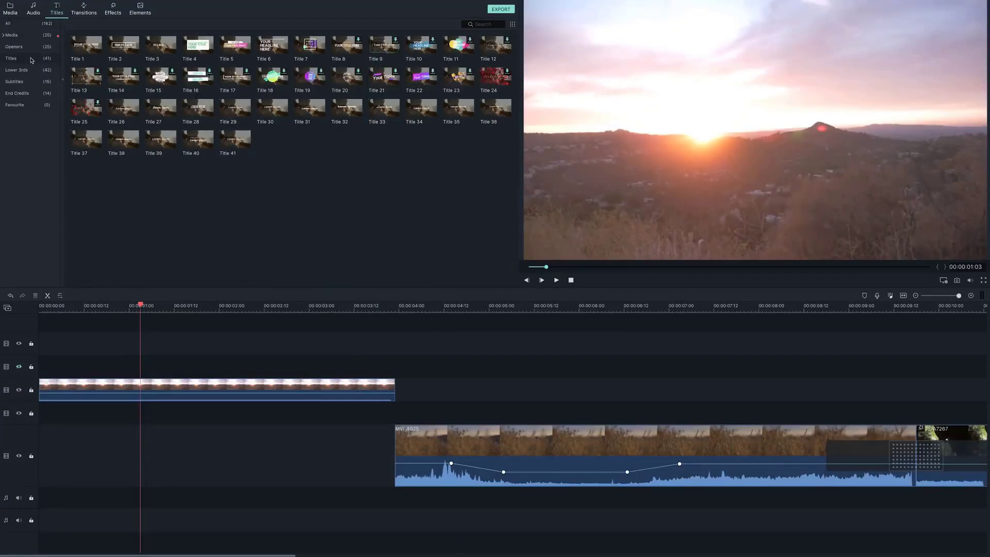
left_click(126, 53)
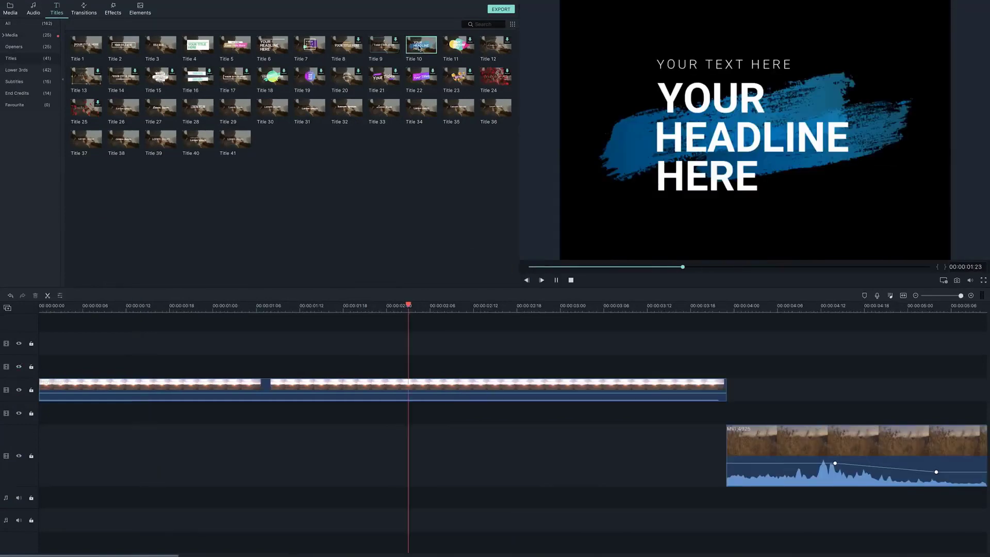
left_click_drag(277, 278, 152, 335)
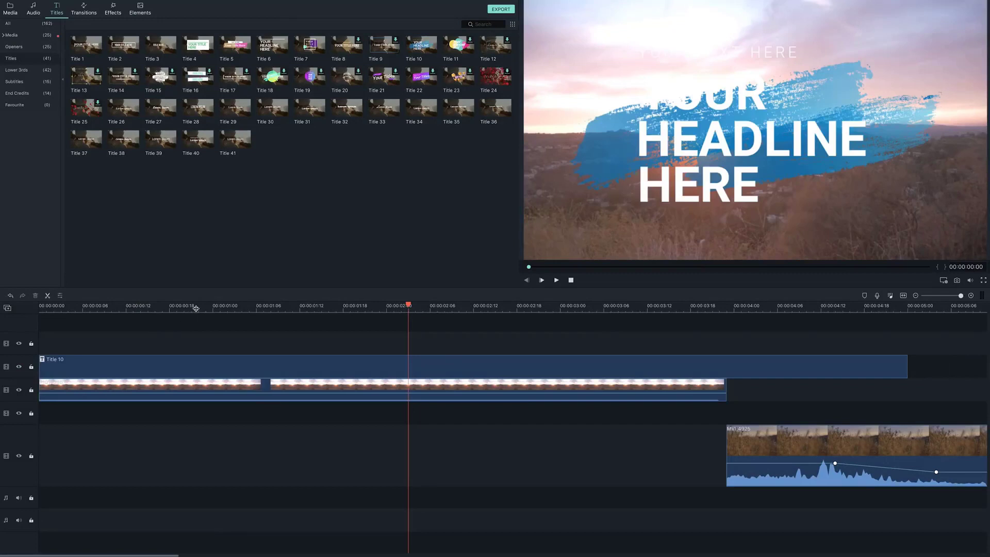
left_click(178, 306)
key("space")
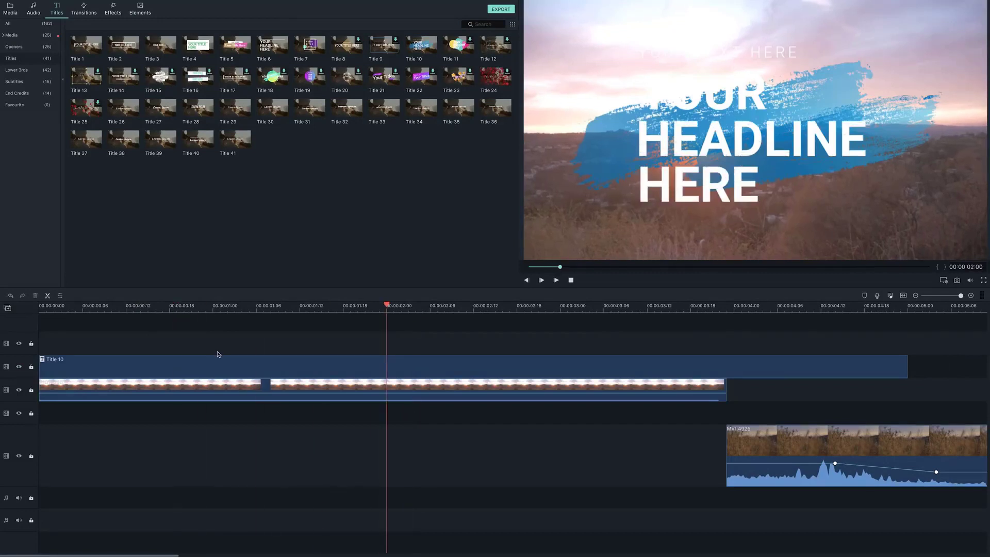
double_click(222, 369)
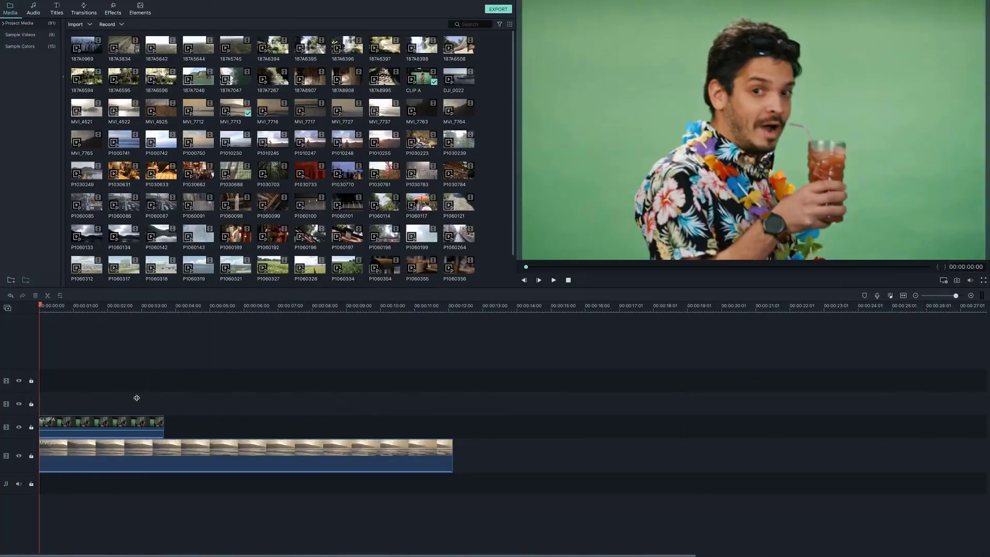
Enable Chroma Key (Green Screen) on CLIP A with OffSet raised to 25
left_click(118, 416)
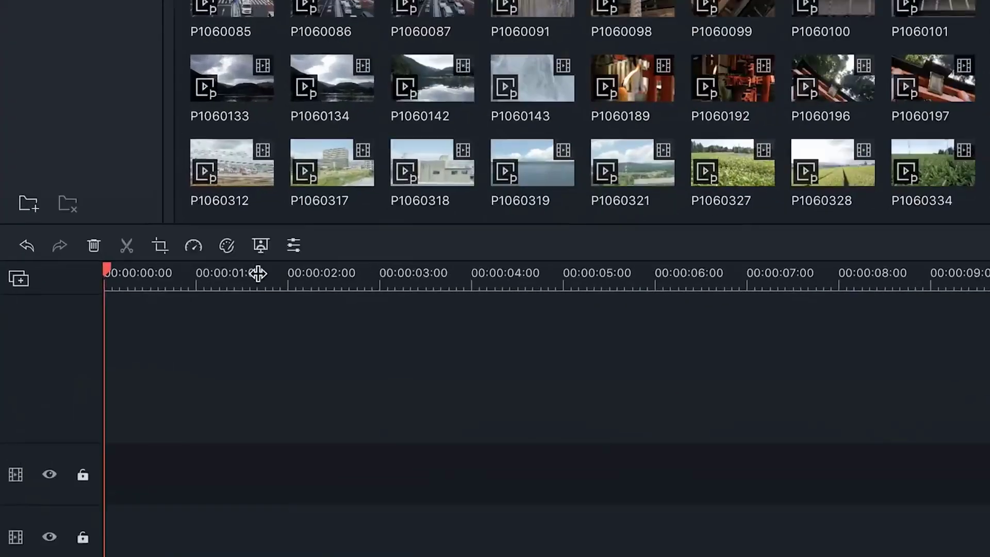
left_click(312, 227)
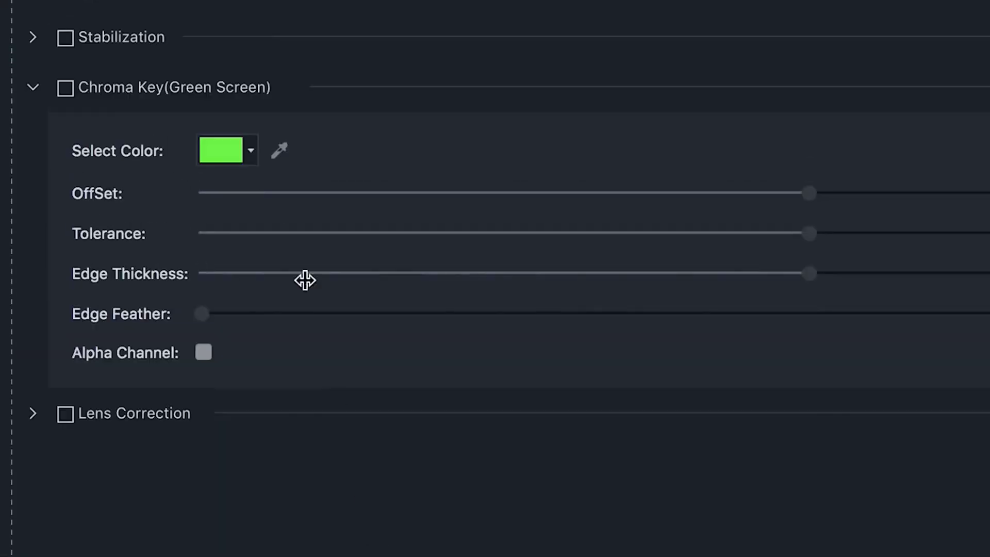
left_click(66, 89)
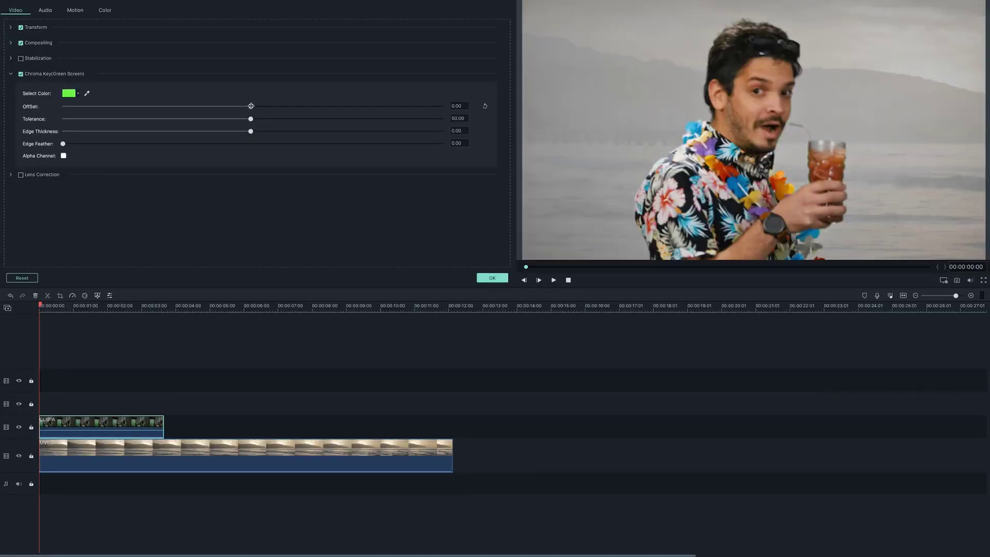
left_click_drag(251, 105, 300, 107)
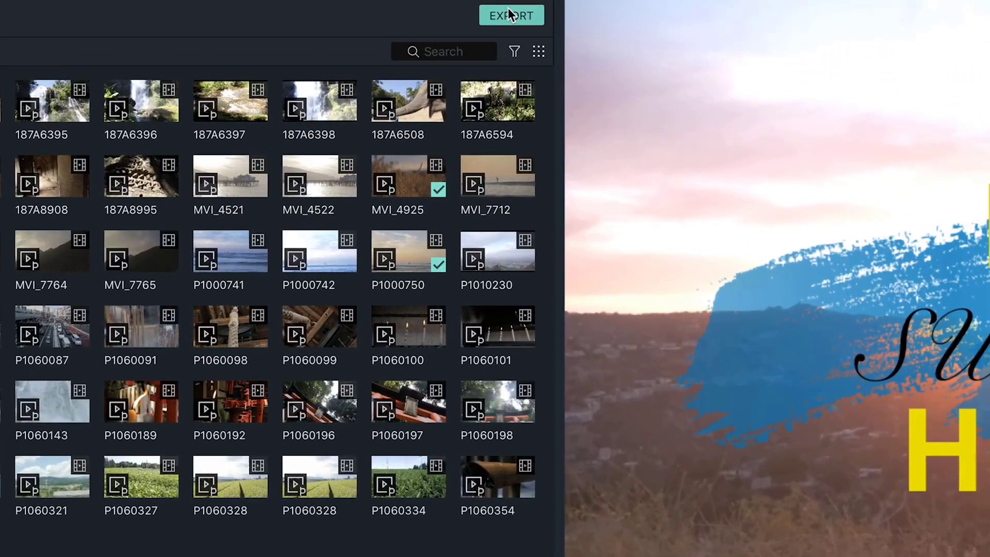
Set the export to save on the Desktop under the name LAsunsethike
left_click(508, 8)
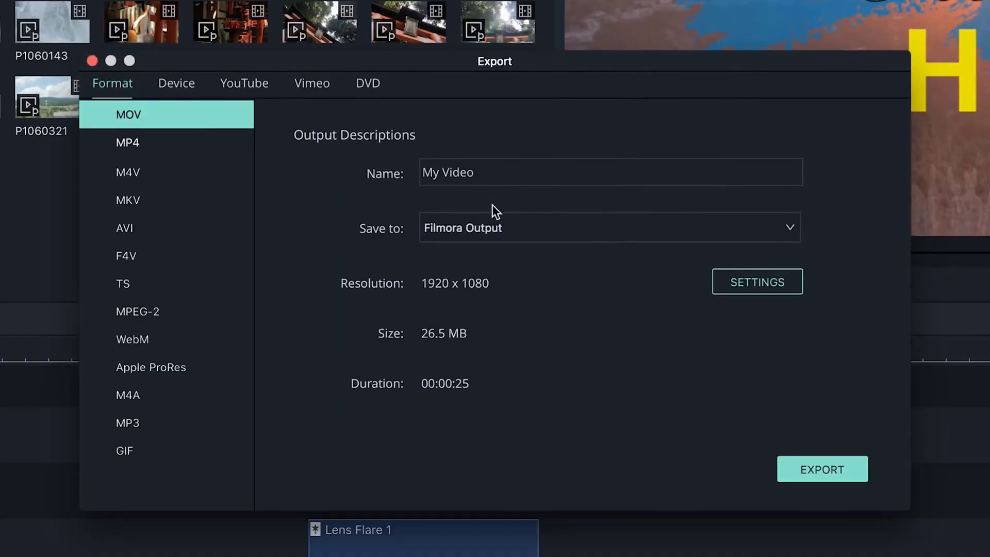
left_click(493, 227)
left_click(492, 170)
left_click(492, 170)
type("LAsunsethike")
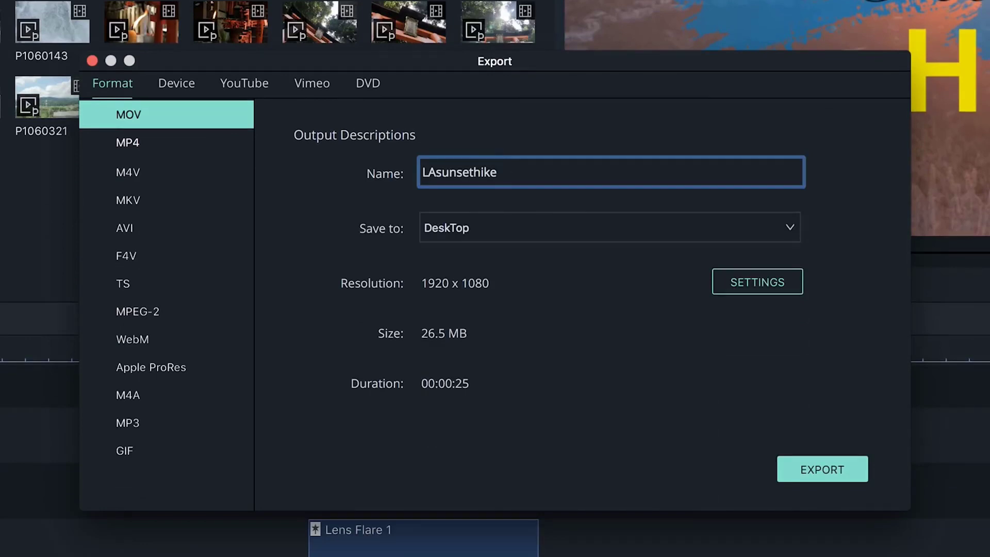
Choose MP4 as the output format, review the YouTube and quality options, and export
left_click(509, 229)
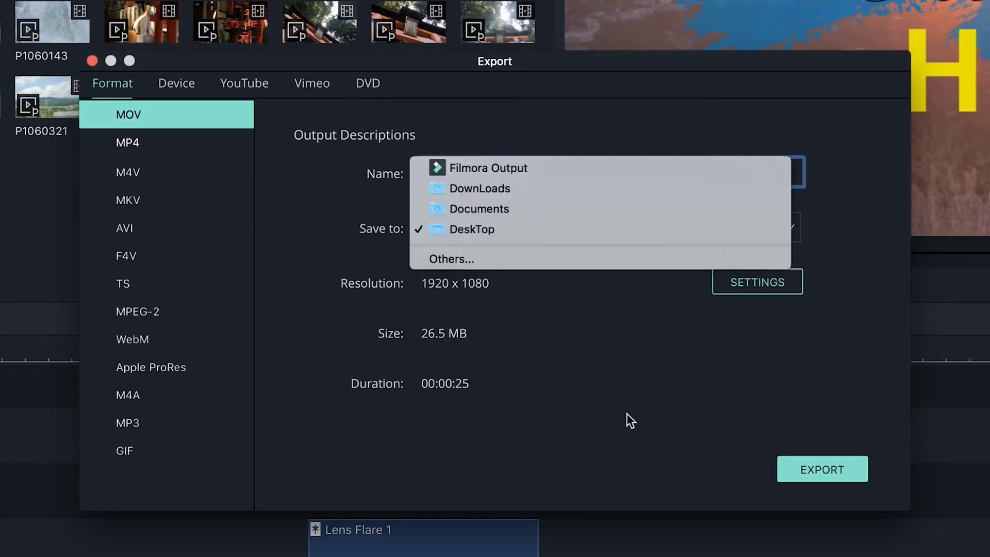
left_click(185, 147)
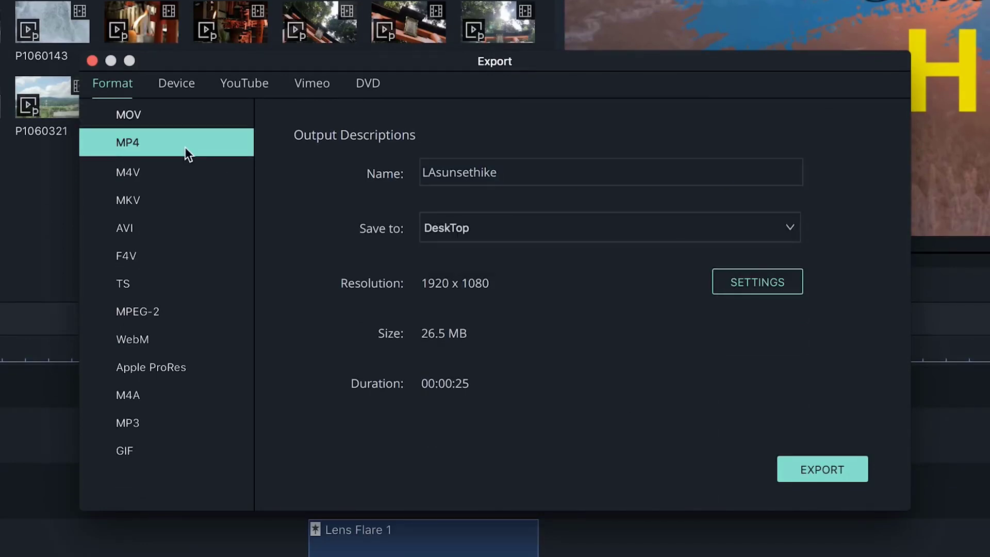
left_click(249, 84)
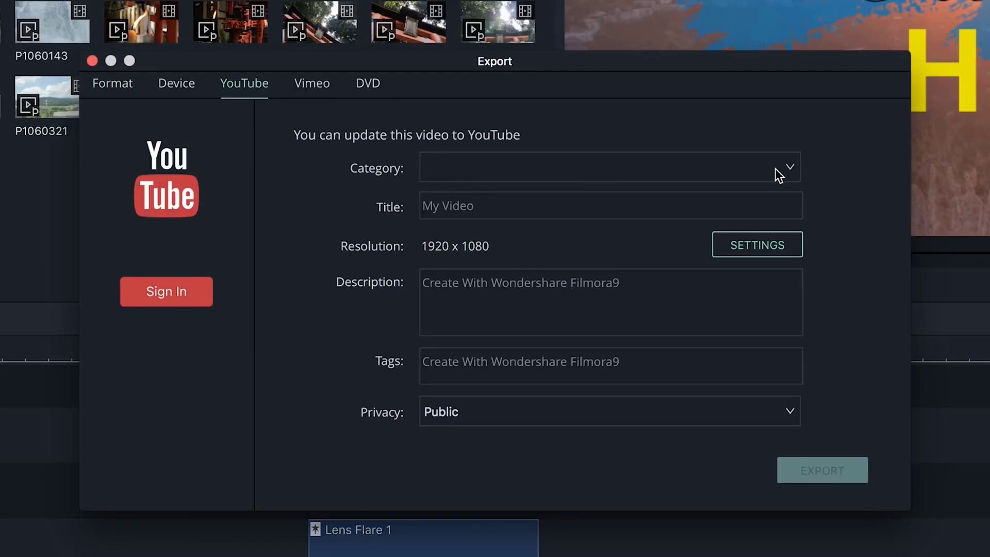
left_click(748, 254)
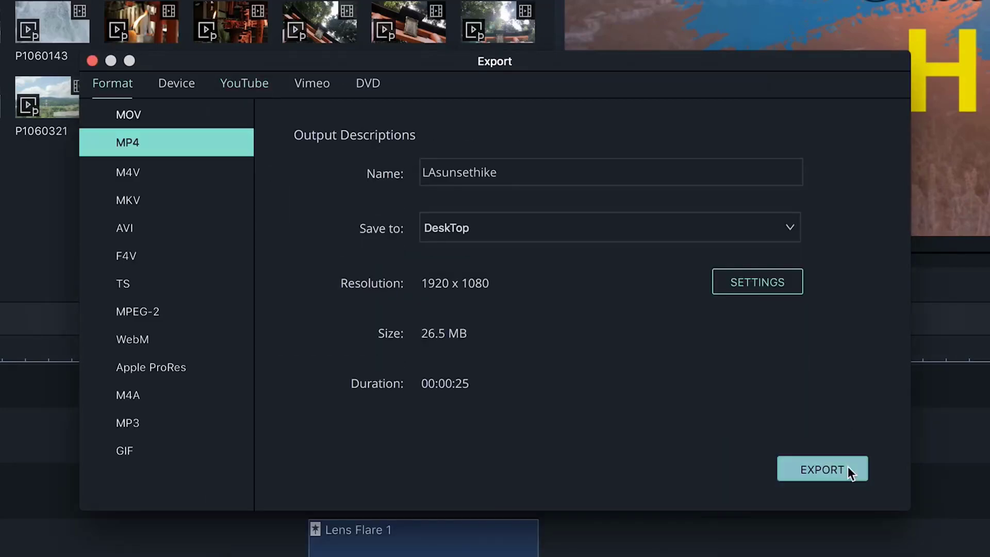
left_click(847, 468)
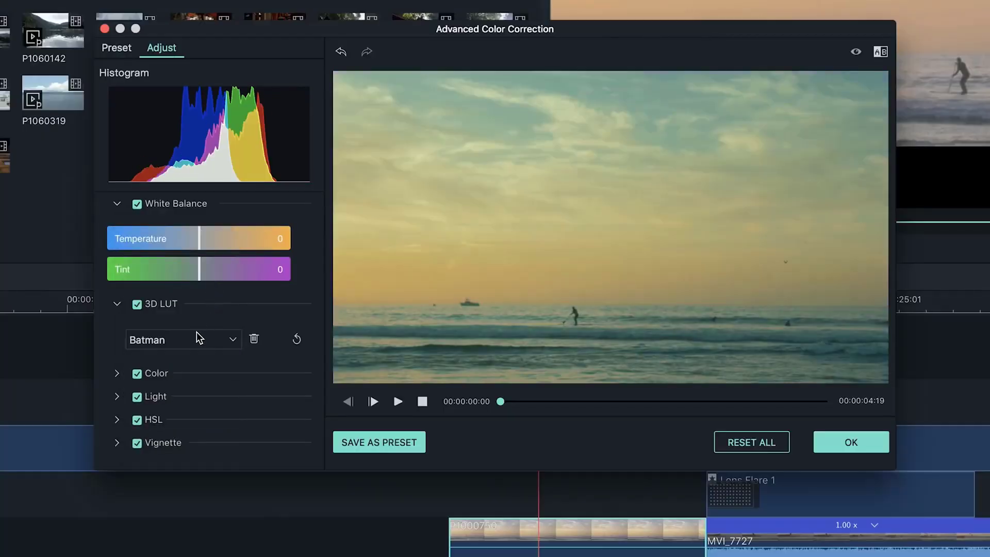
Set the surf clip's 3D LUT to None, removing the Batman look
left_click(197, 335)
left_click(191, 290)
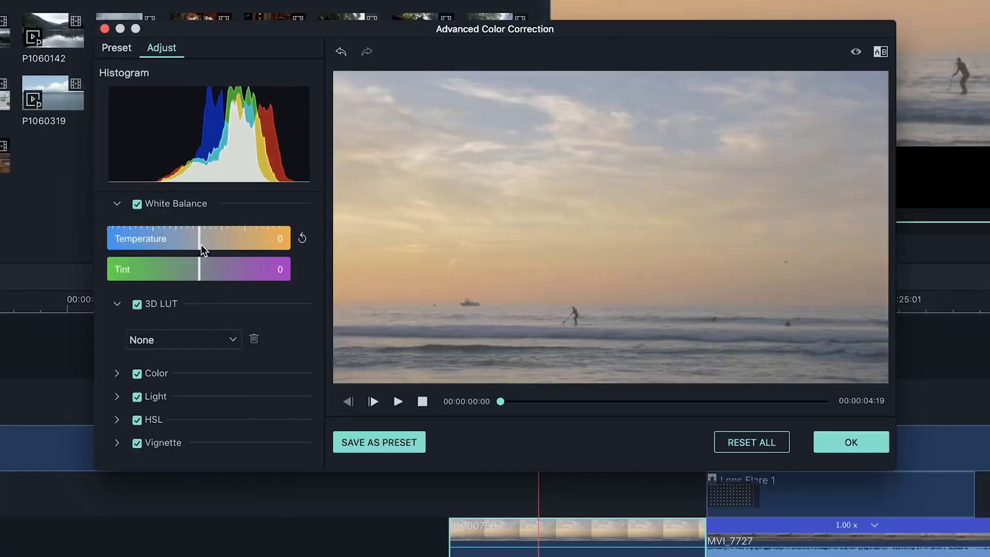